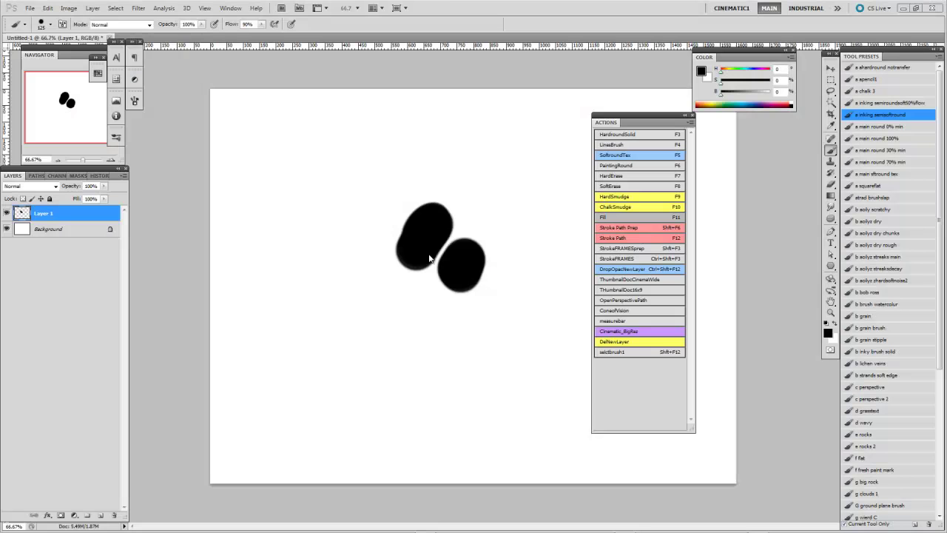
Step: Reduce the brush size to 70 px and paint black strokes above and beside the existing blobs on Layer 1
key(bracketleft)
key(bracketleft)
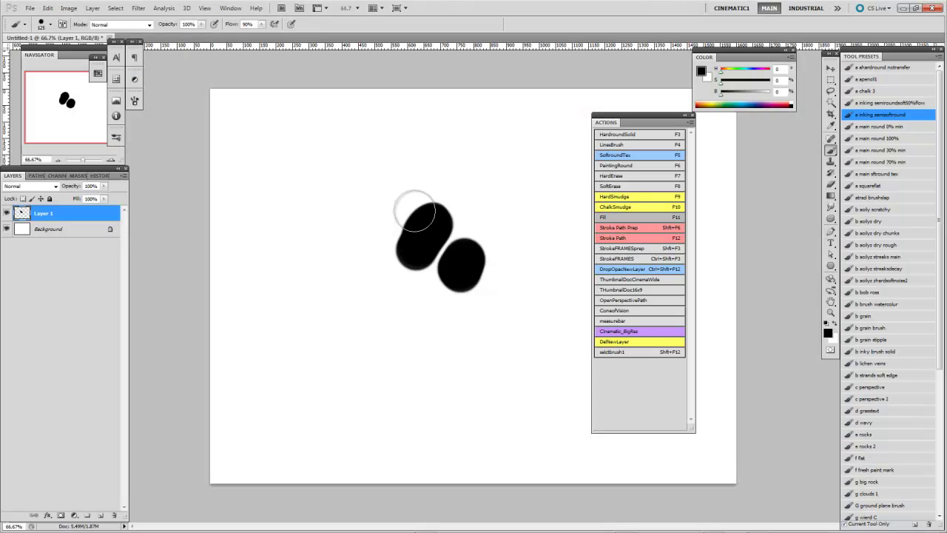
key(bracketleft)
key(bracketleft)
mouse_move(404, 182)
mouse_down()
mouse_move(441, 241)
mouse_move(463, 218)
mouse_move(491, 275)
mouse_up()
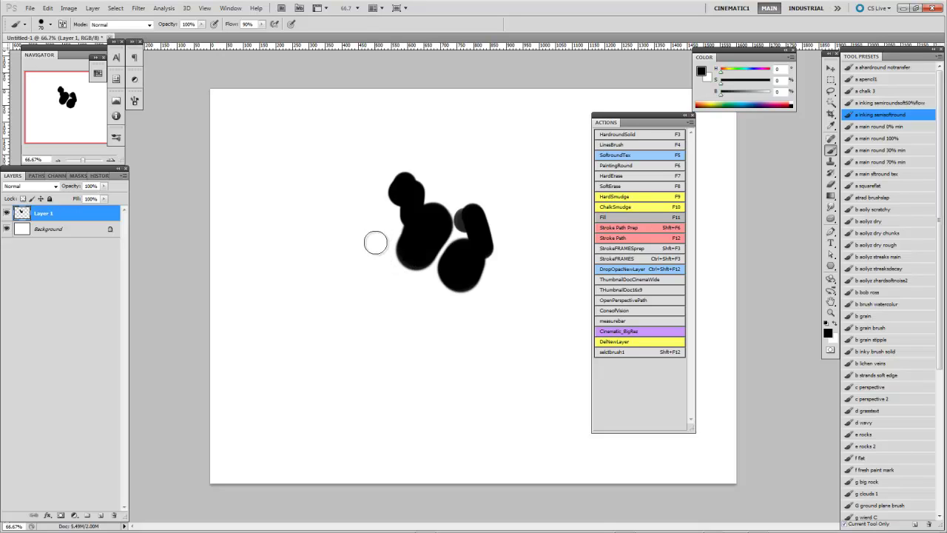
Step: Switch to the LinesBrush preset and paint thick black strokes around the lower-left side of the existing shapes
right_click(380, 236)
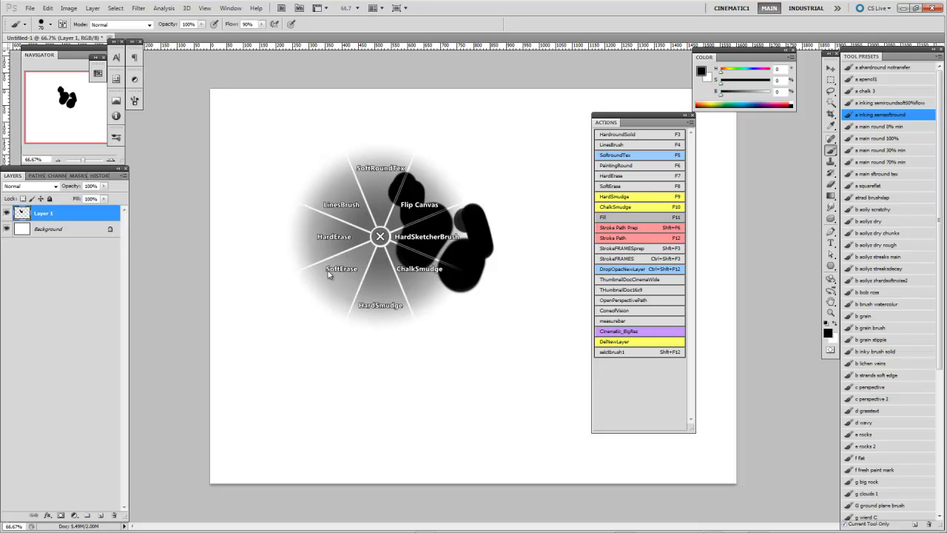
click(340, 205)
mouse_move(340, 205)
mouse_down()
mouse_move(339, 228)
mouse_move(366, 277)
mouse_up()
drag(377, 323, 418, 353)
Step: Switch to the SoftRoundTex brush and paint large soft black strokes over the shapes
right_click(385, 285)
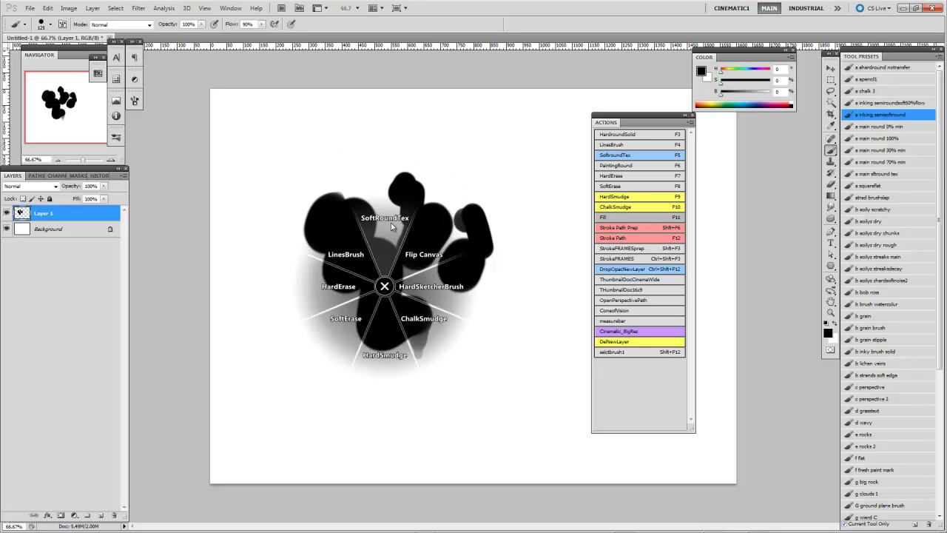
click(393, 225)
mouse_move(392, 263)
mouse_down()
mouse_move(357, 200)
mouse_move(454, 307)
mouse_move(430, 292)
mouse_move(450, 277)
mouse_move(450, 288)
mouse_up()
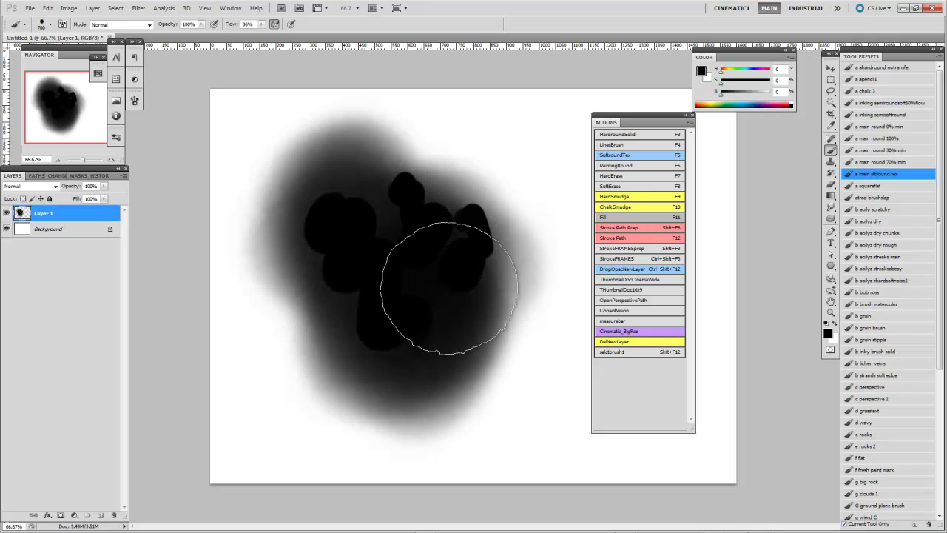
Step: Flip the canvas horizontally and try a stroke with the HardroundSolid brush action
right_click(409, 274)
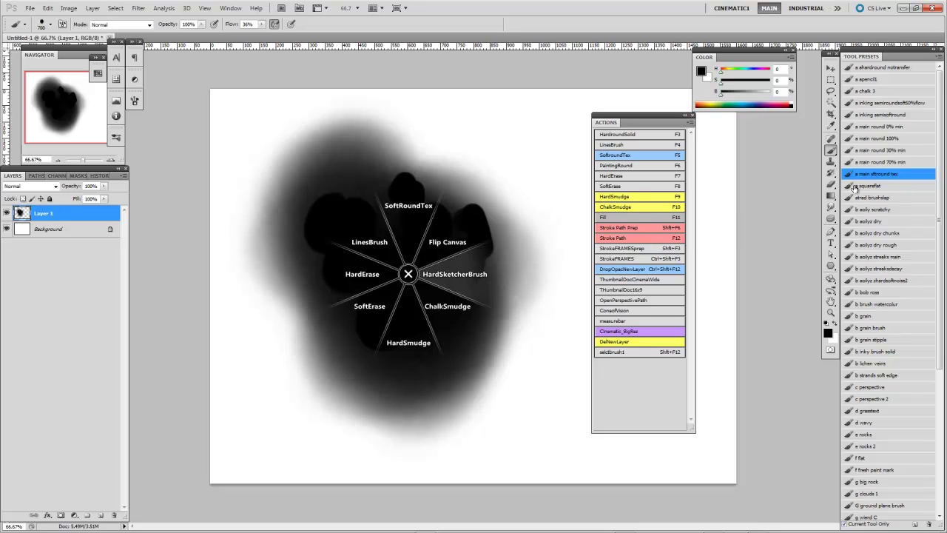
click(632, 119)
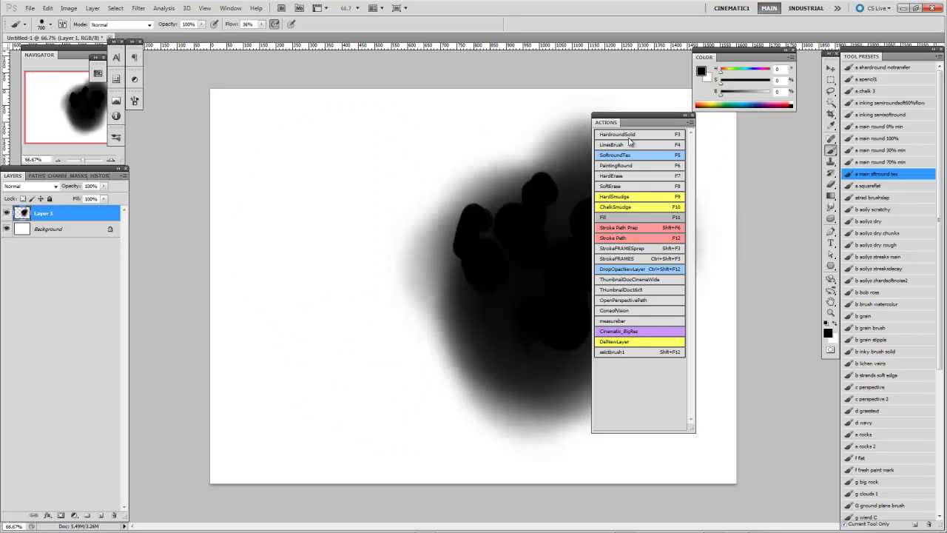
click(620, 136)
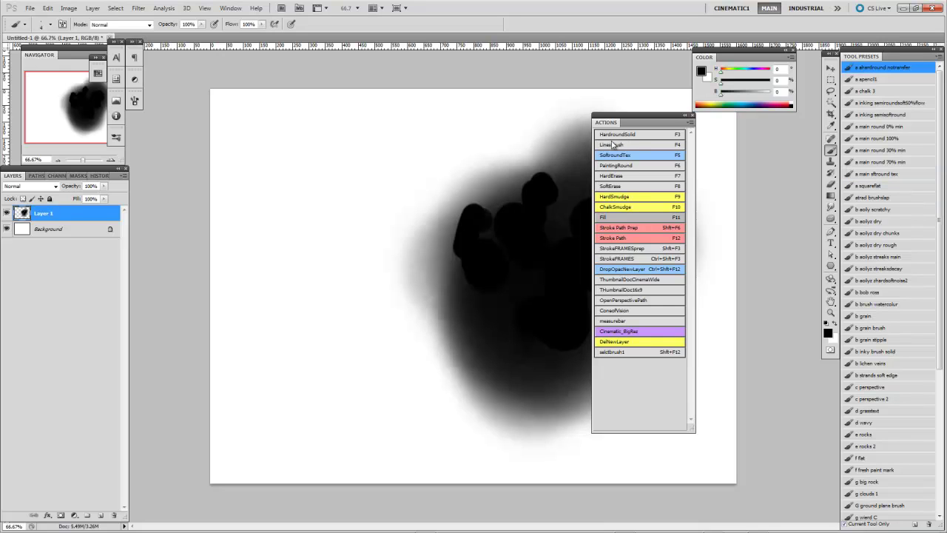
mouse_move(388, 180)
mouse_down()
mouse_move(393, 287)
mouse_move(421, 302)
mouse_move(387, 245)
mouse_move(347, 274)
mouse_move(421, 322)
mouse_move(484, 267)
mouse_move(455, 305)
mouse_move(581, 208)
mouse_up()
Step: Switch to SoftroundTex, run the Fill action to fill Layer 1 with black, and refill the layer with white
click(624, 155)
click(613, 217)
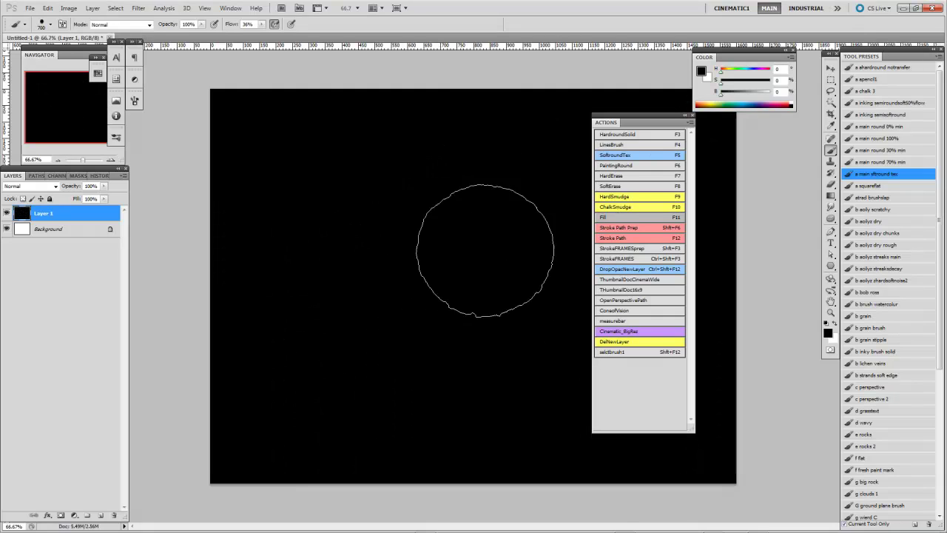
click(773, 97)
drag(772, 97, 777, 97)
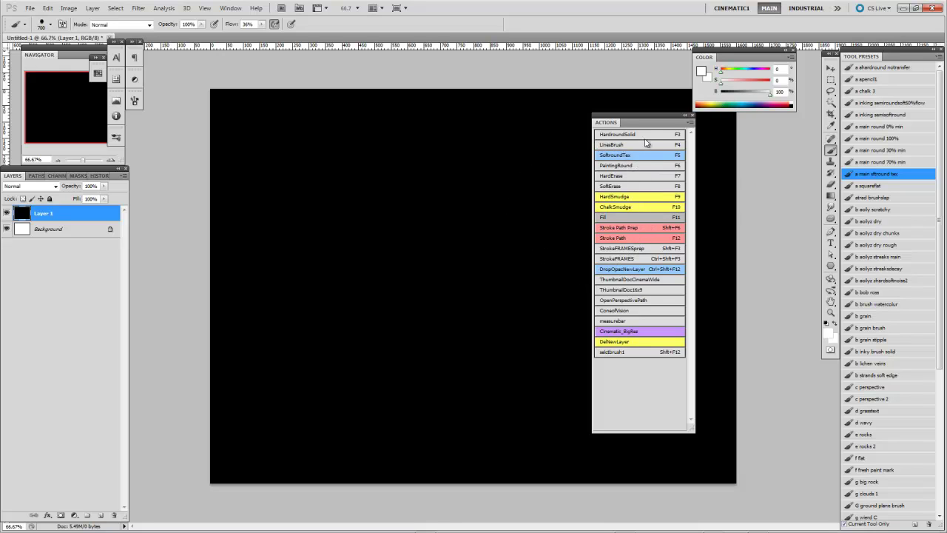
key(alt+BackSpace)
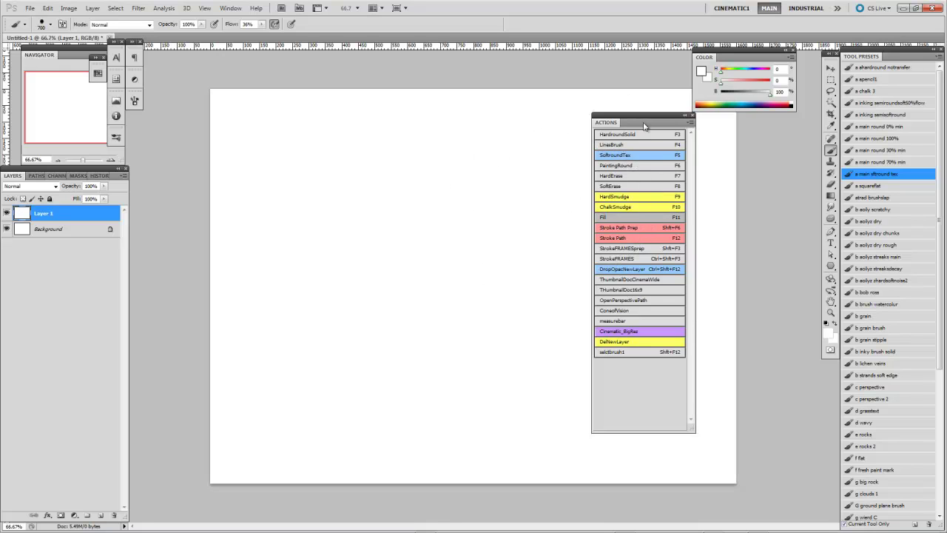
Step: Paint broad soft black strokes with SoftroundTex and overlay thick hard-edged strokes with LinesBrush
drag(734, 96, 720, 94)
mouse_move(441, 181)
mouse_down()
mouse_move(454, 212)
mouse_move(397, 296)
mouse_move(526, 299)
mouse_move(370, 250)
mouse_move(478, 306)
mouse_up()
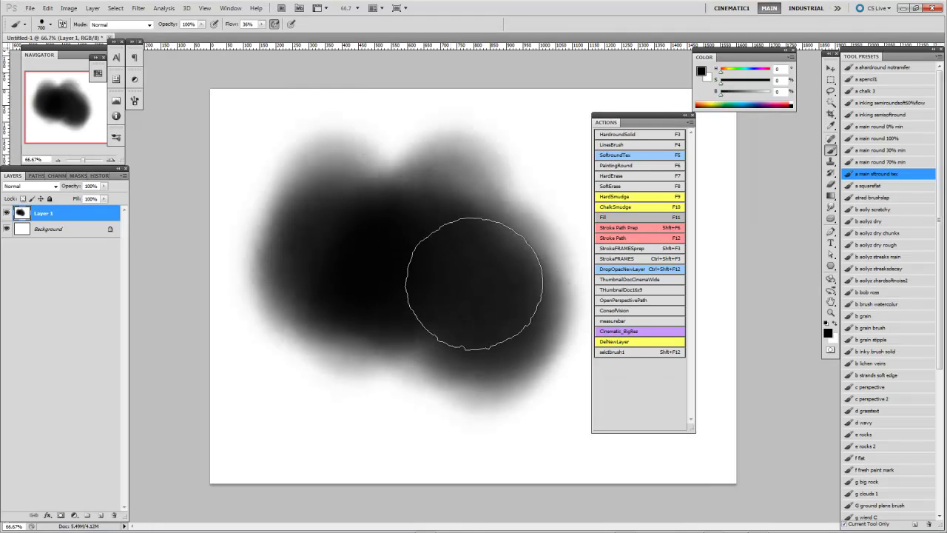
right_click(428, 244)
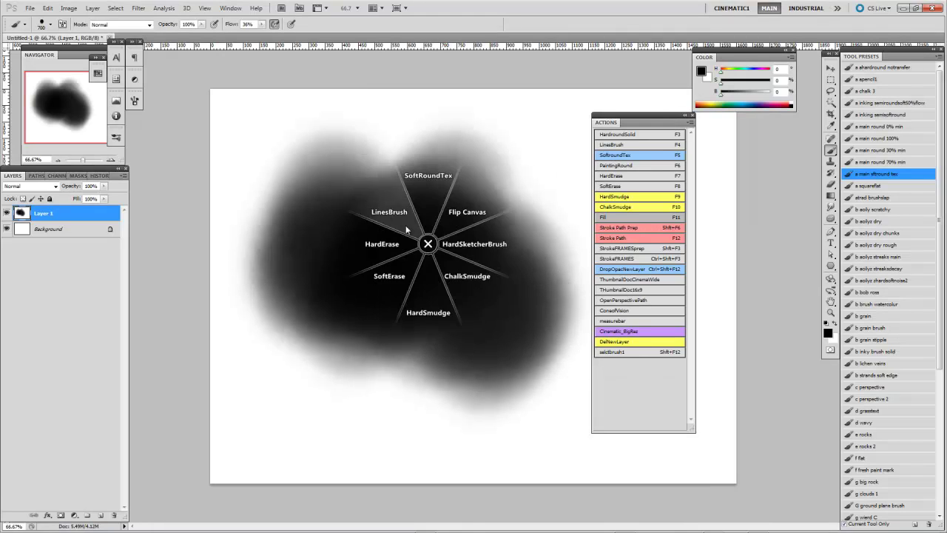
click(387, 217)
mouse_move(463, 240)
mouse_down()
mouse_move(469, 221)
mouse_move(497, 269)
mouse_move(357, 271)
mouse_move(436, 396)
mouse_up()
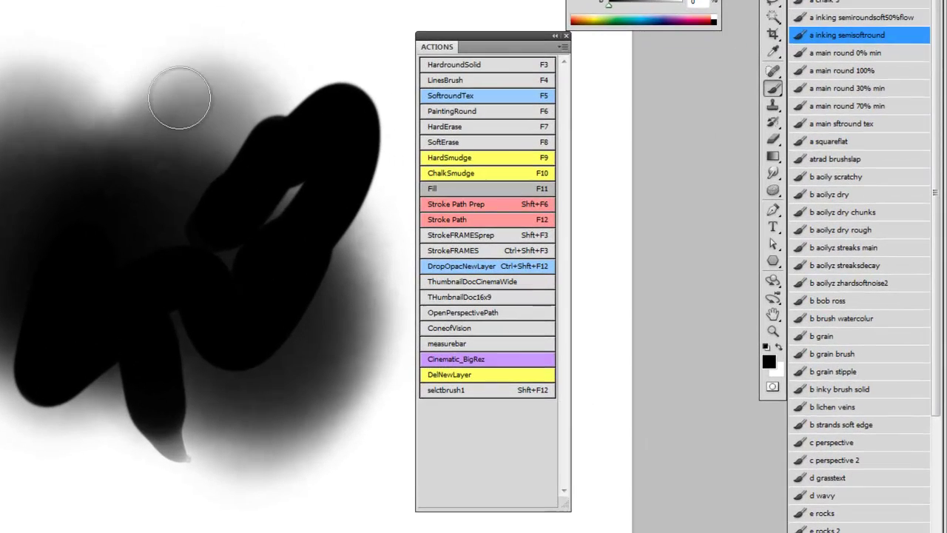
drag(426, 157, 369, 210)
Step: Turn off Button Mode for the actions and start recording an action named choosewavybrush in Set_Industrial, assigned to Ctrl+F12
click(561, 46)
click(603, 51)
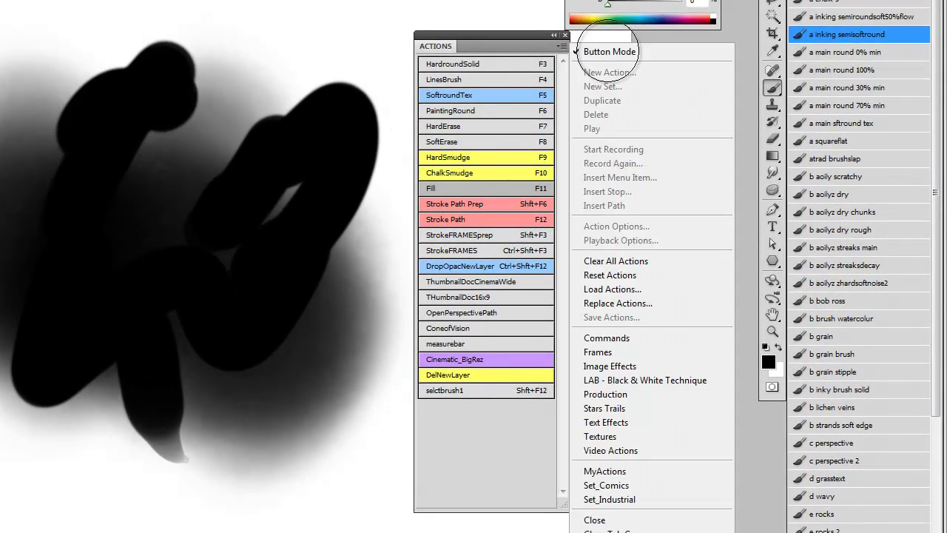
click(561, 46)
click(608, 72)
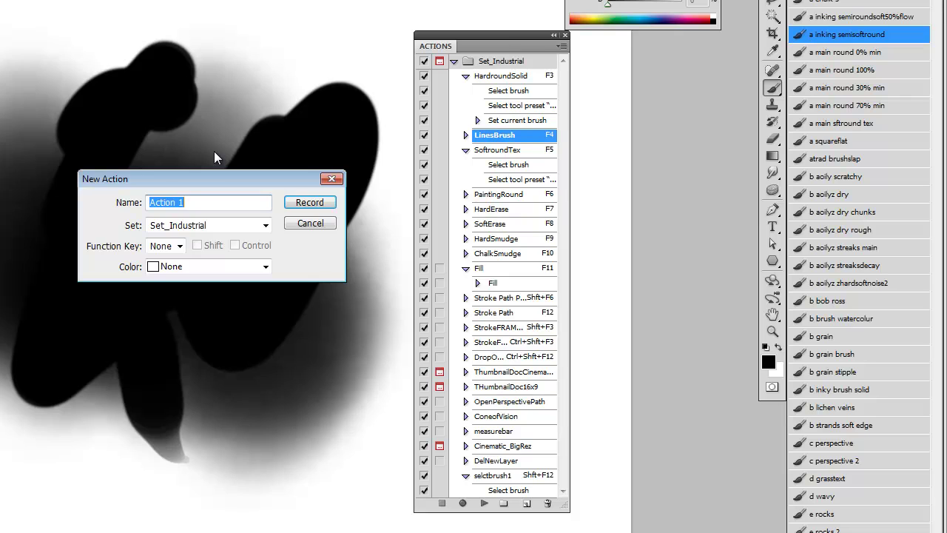
text(choosewavybrush)
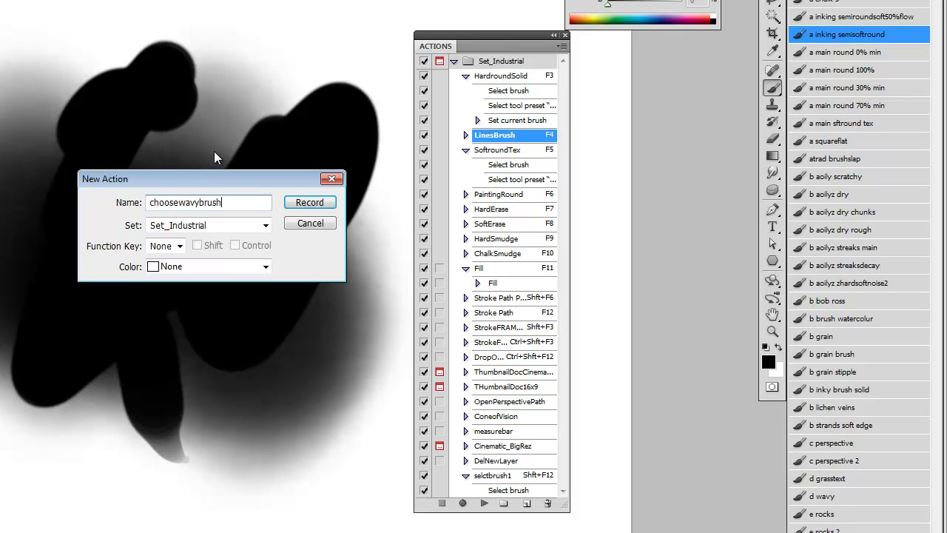
click(180, 247)
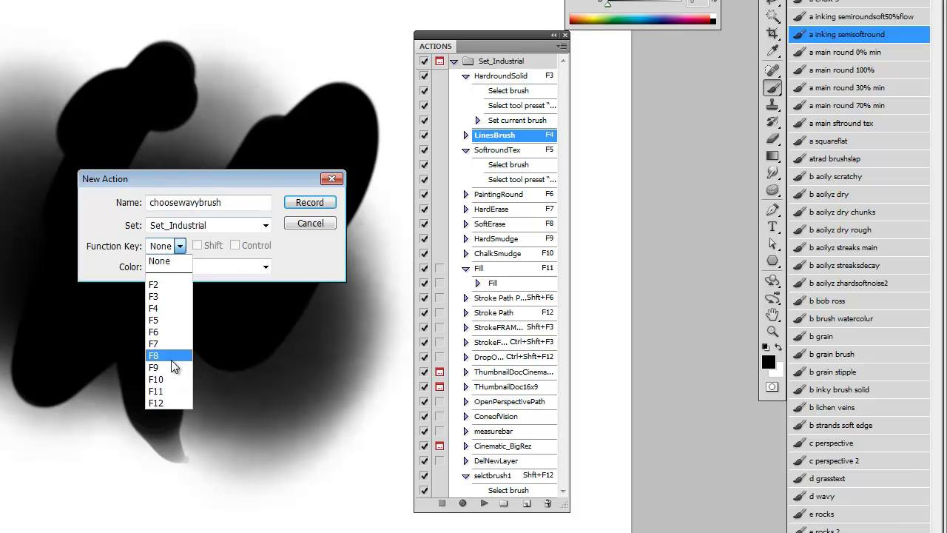
click(173, 403)
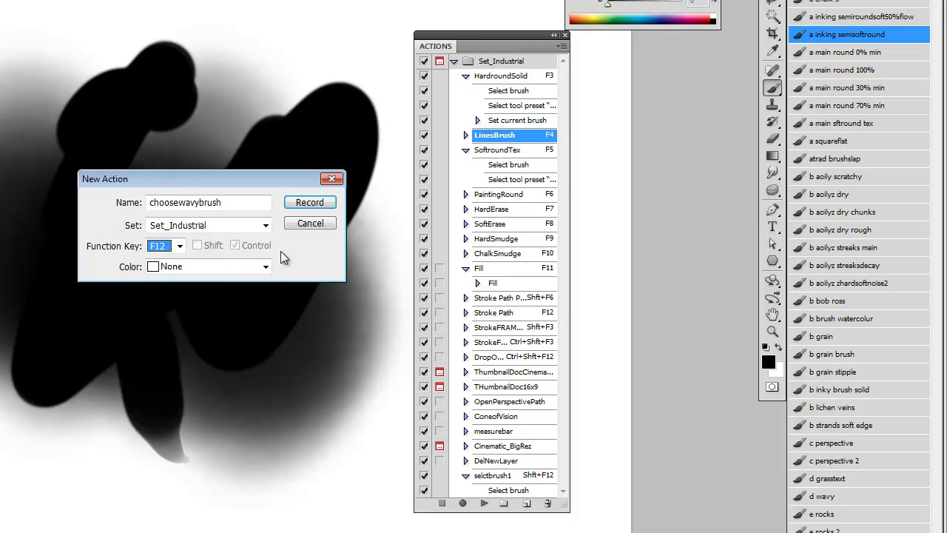
click(310, 203)
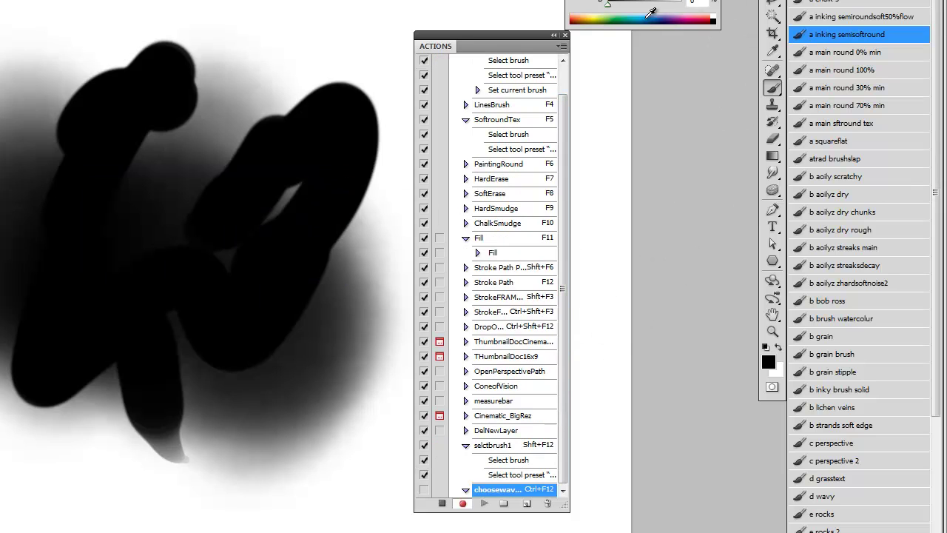
Step: Record selecting the Spot Healing Brush, the Brush tool and the d wavy tool preset, and stop the recording
click(772, 70)
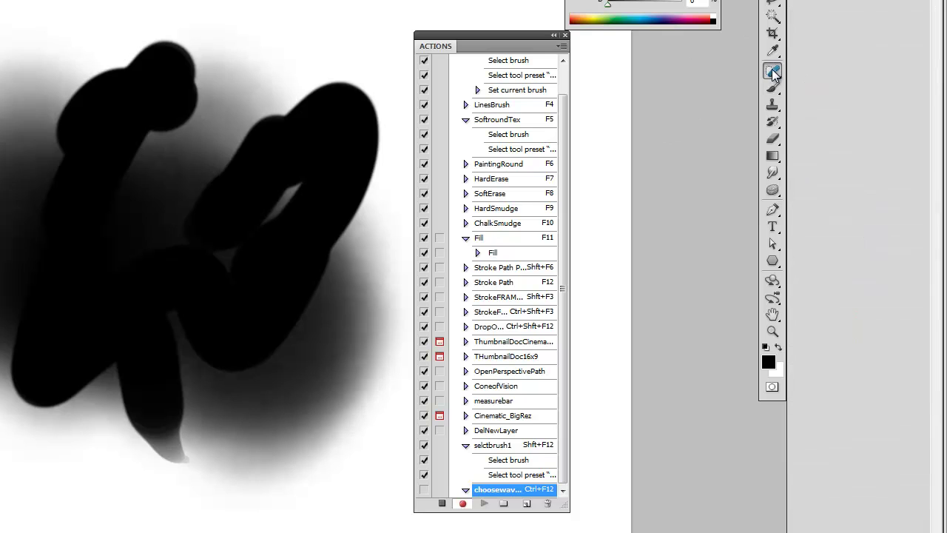
click(772, 90)
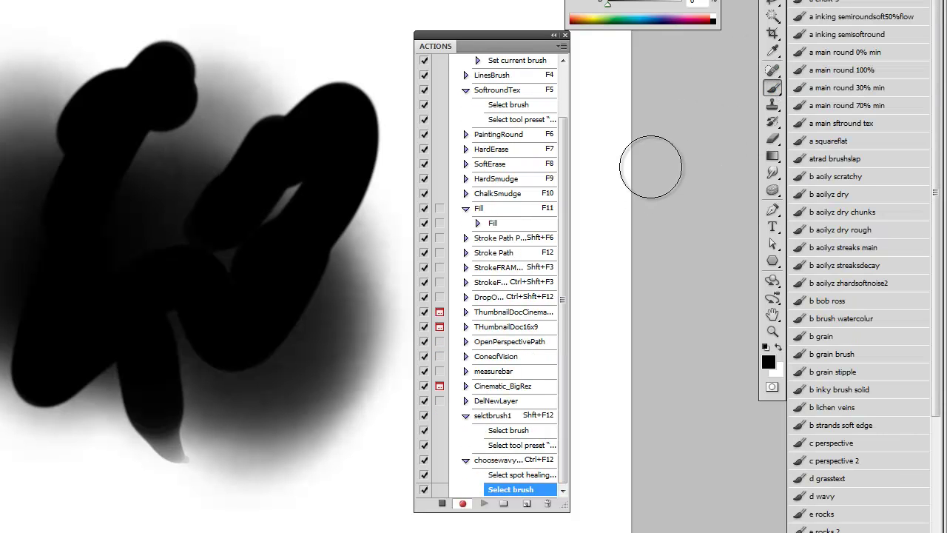
click(828, 497)
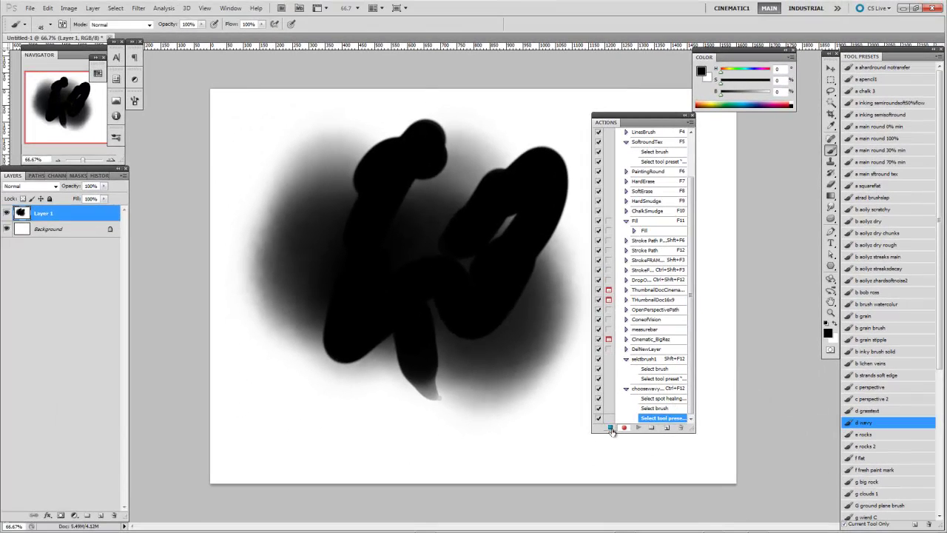
click(611, 428)
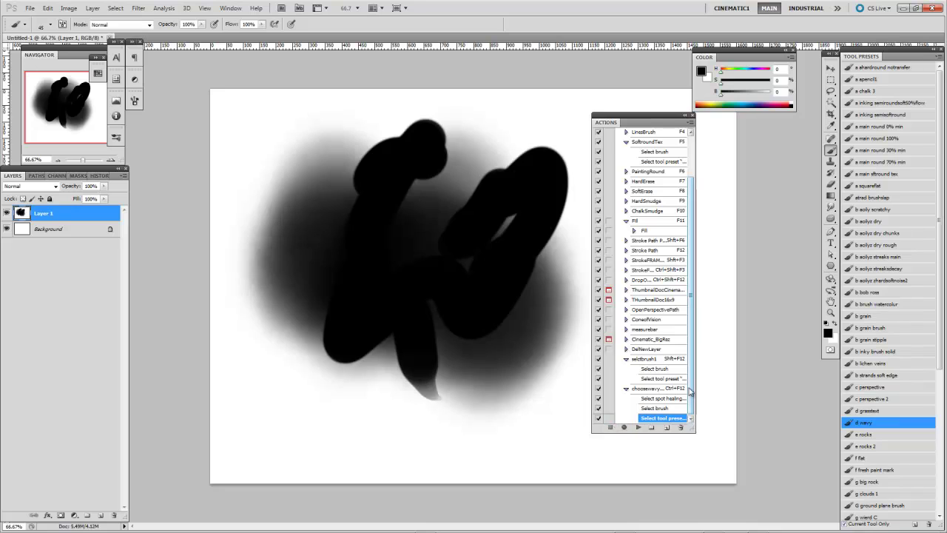
Step: Delete the spot healing brush selection from the choosewavybrush action and collapse the action
click(666, 399)
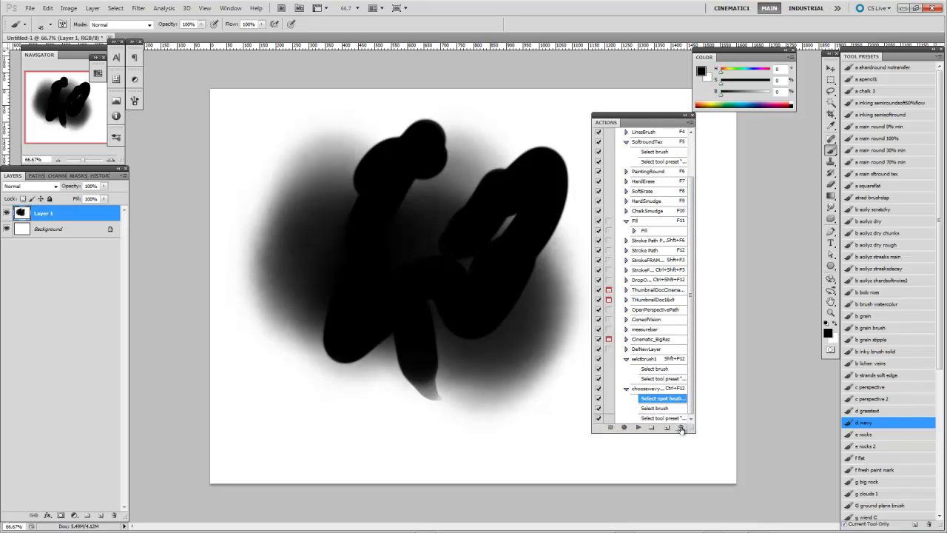
click(680, 428)
click(455, 203)
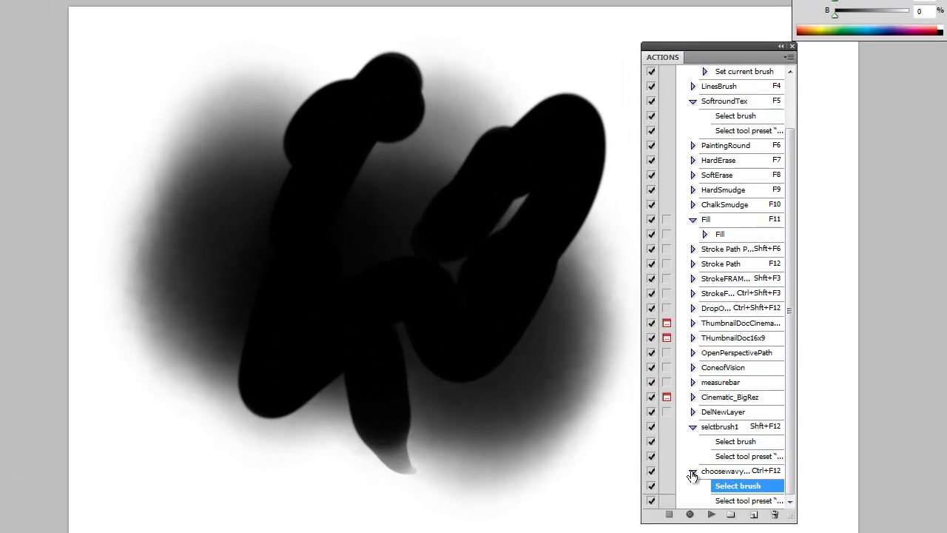
click(692, 472)
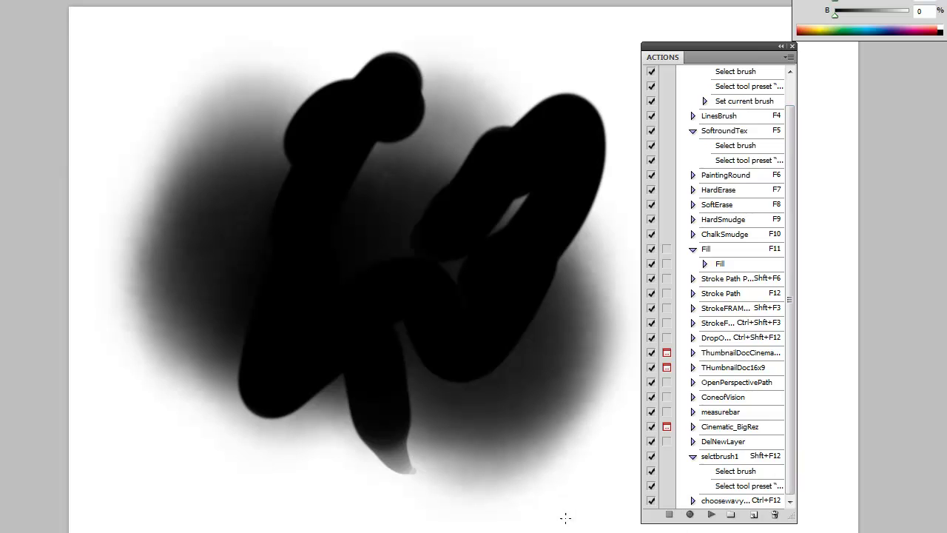
Step: Switch to Wacom Tablet Properties and select the ChalkSmudge slice of Photoshop's radial menu
key(alt+Tab)
key(alt+Tab)
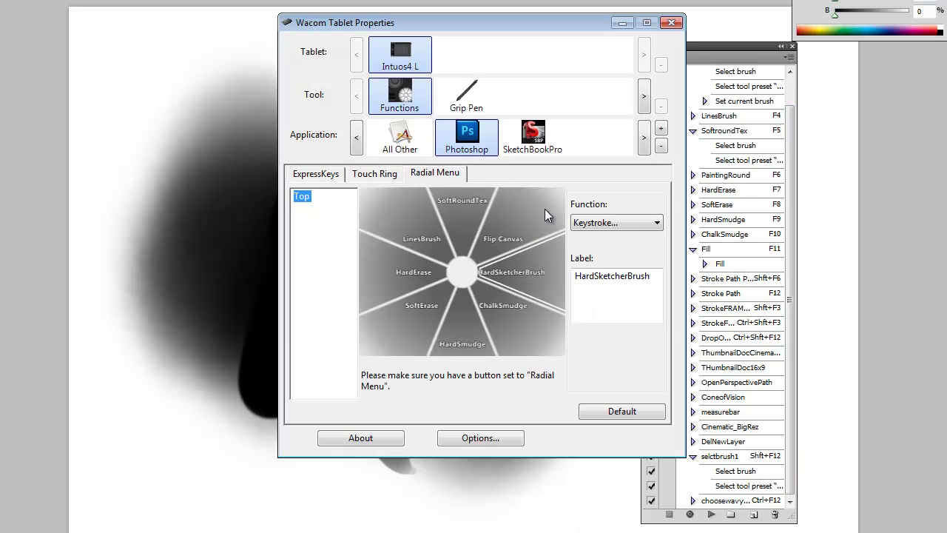
click(521, 320)
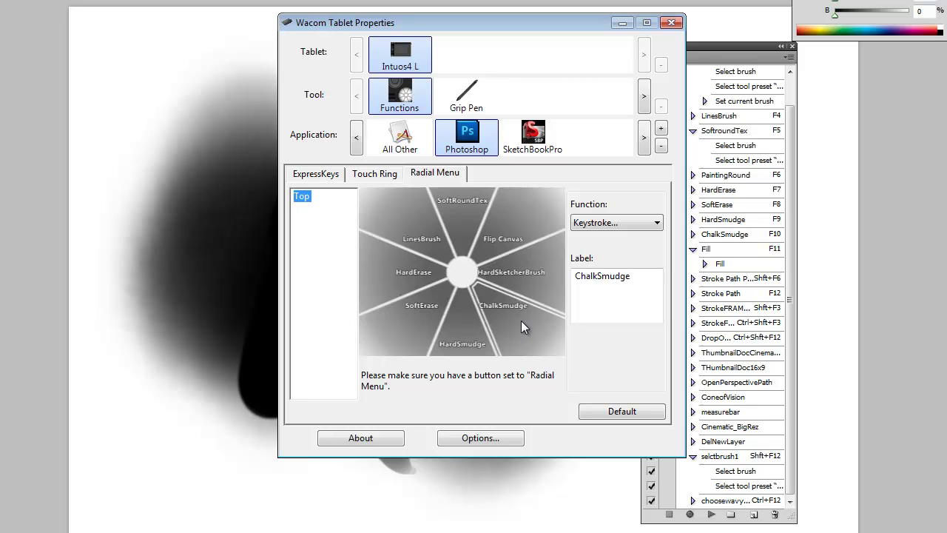
click(401, 291)
click(423, 314)
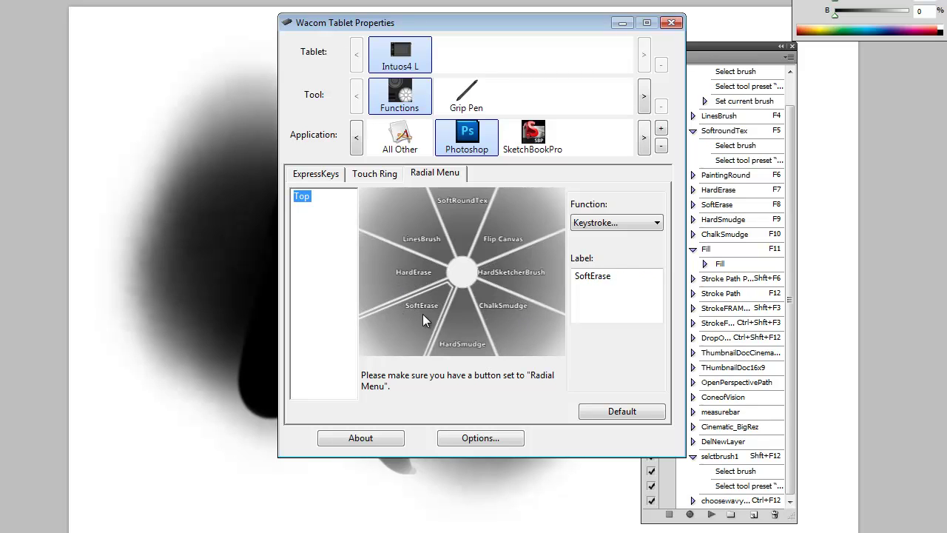
click(515, 330)
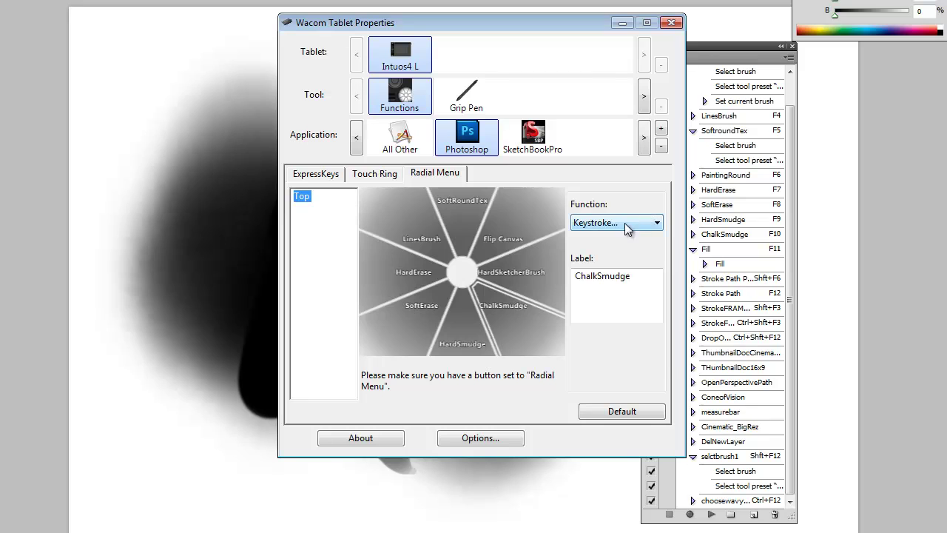
Step: Replace the keystroke of the ChalkSmudge radial menu slice with Ctrl+F12
click(626, 229)
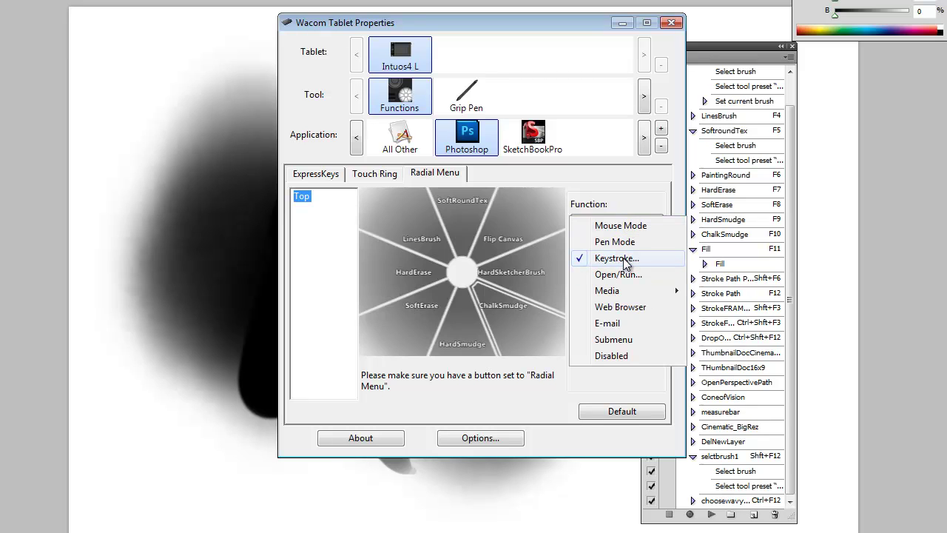
click(625, 259)
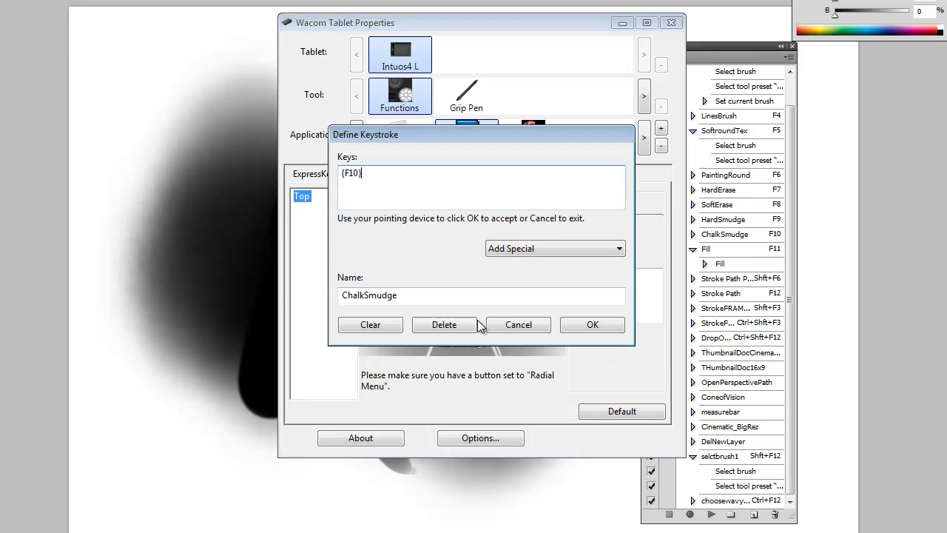
drag(527, 135, 412, 247)
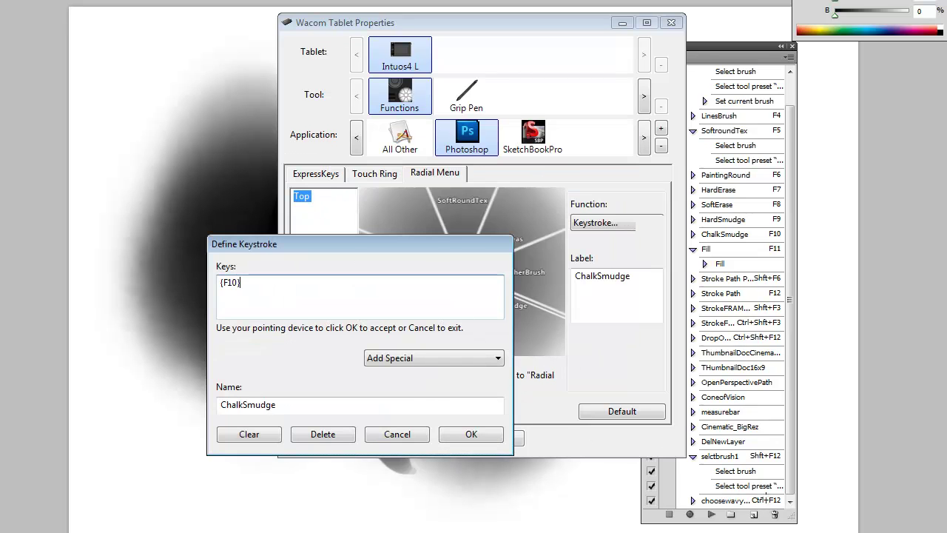
click(261, 290)
click(249, 434)
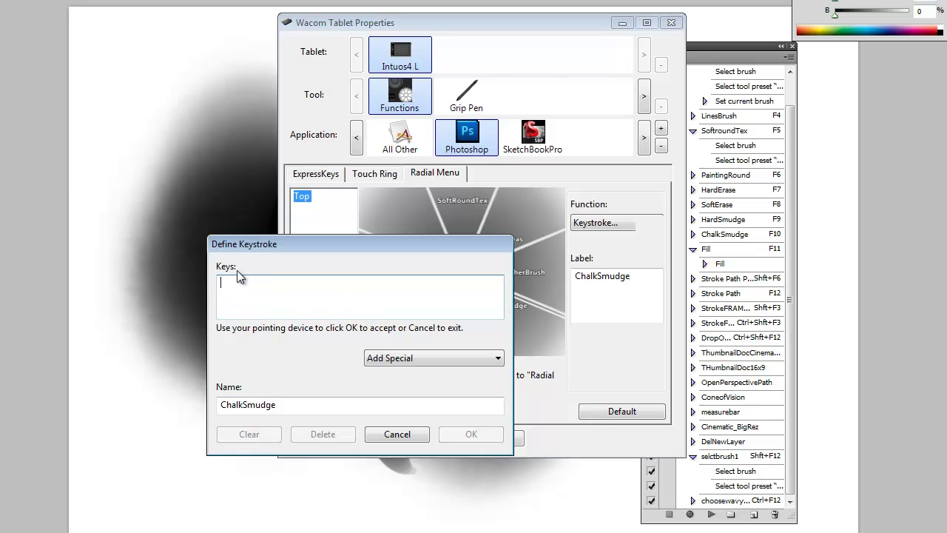
key(ctrl+F12)
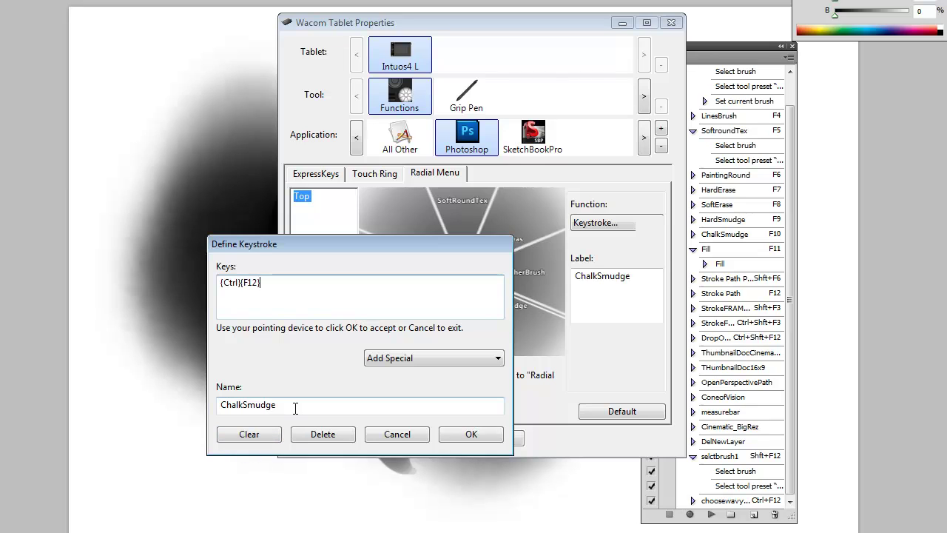
Step: Name the slice's keystroke WavyBrush, accept the definition and close Wacom Tablet Properties
drag(293, 406, 177, 414)
text(WavyBrush)
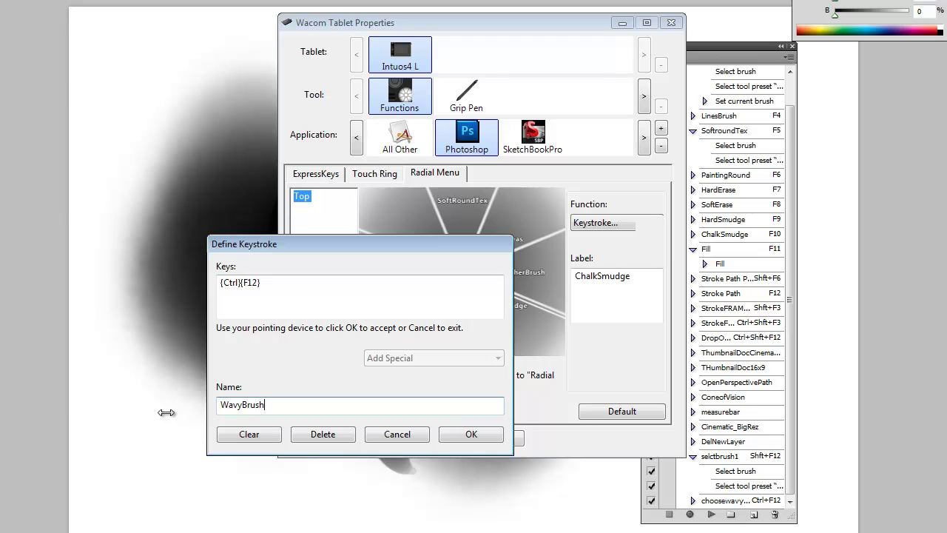
click(469, 435)
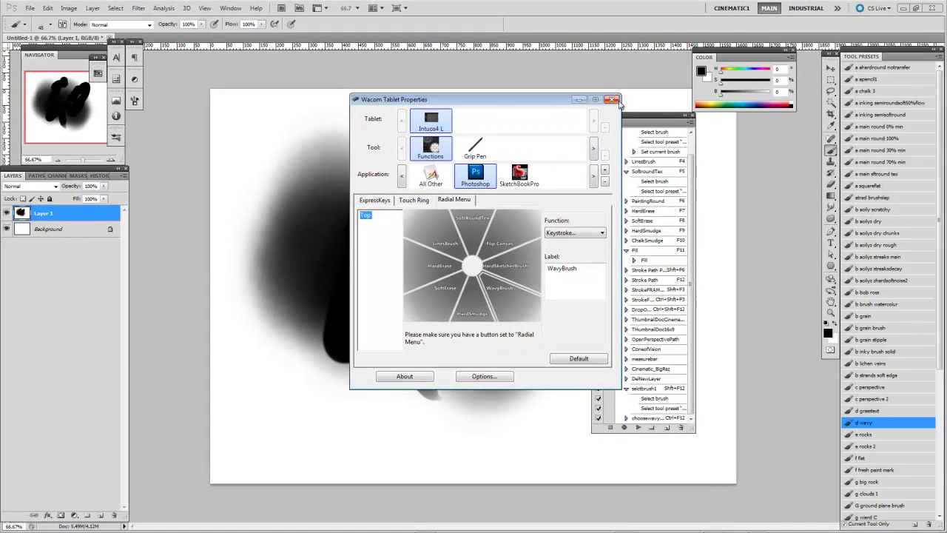
click(611, 100)
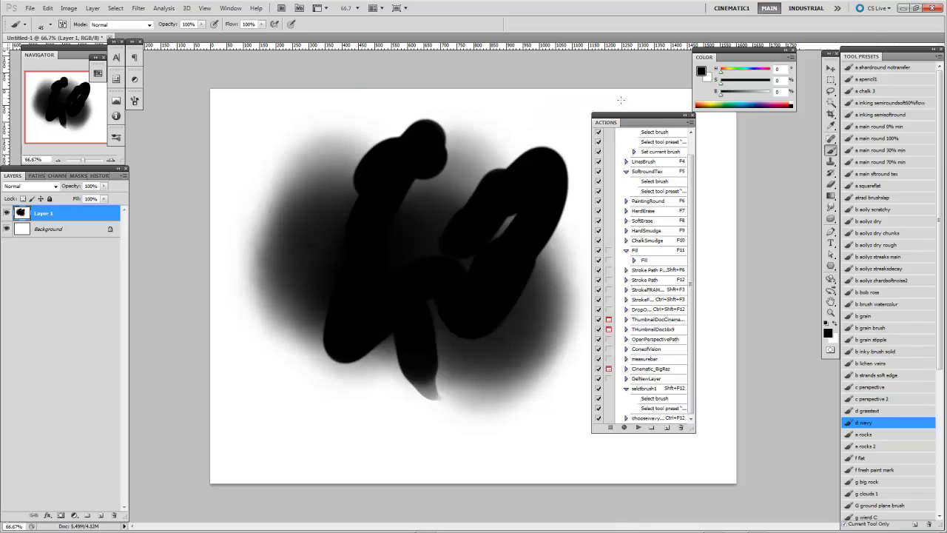
Step: Dock the collapsed Actions panel with Tool Presets, turn on its Button Mode and bring Tool Presets back to the front
click(686, 115)
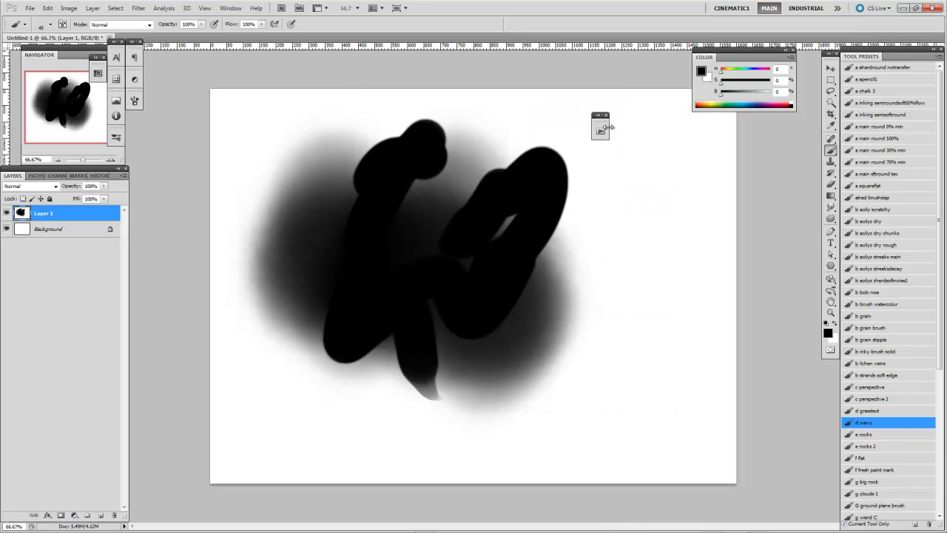
drag(600, 126, 894, 59)
click(937, 57)
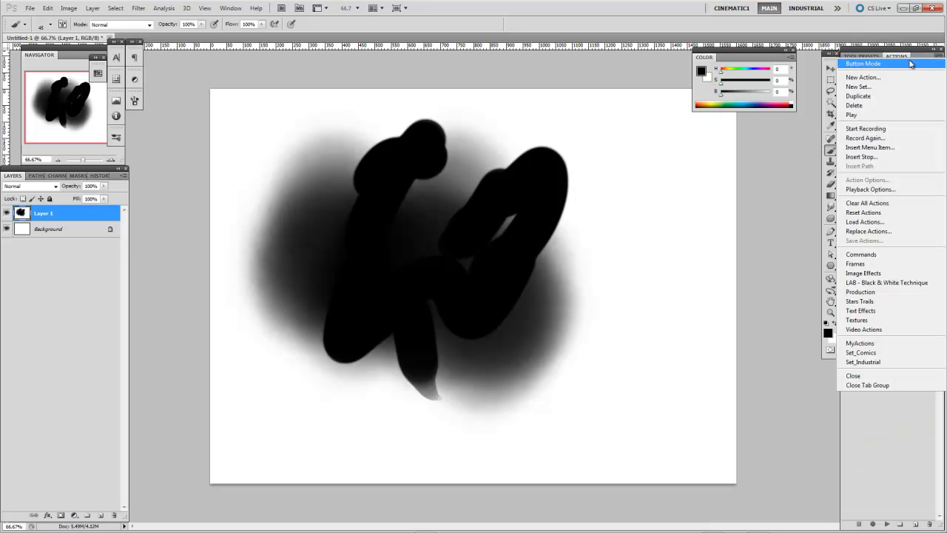
click(886, 63)
click(863, 57)
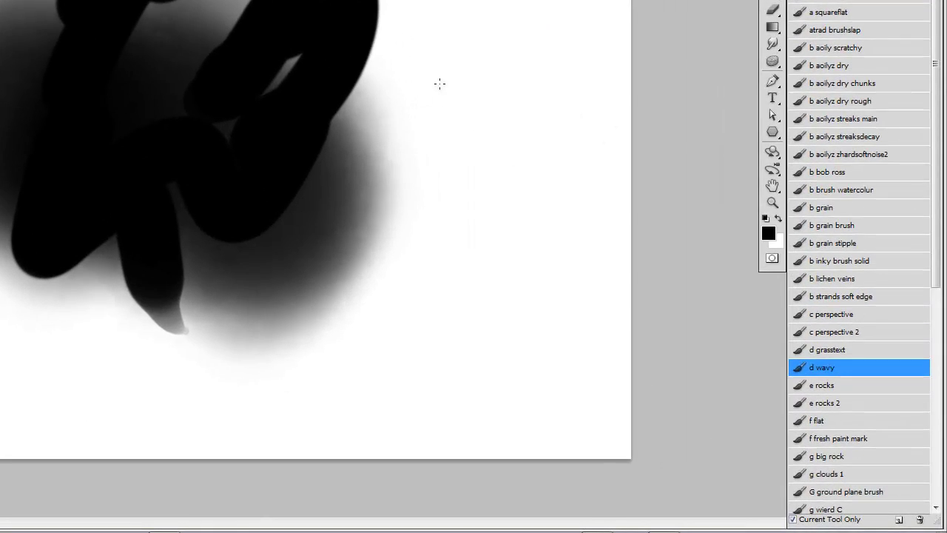
Step: Choose WavyBrush from the radial menu and scribble textured strokes beside and over the edge of the black shape
right_click(609, 234)
click(481, 136)
mouse_move(469, 136)
mouse_down()
mouse_move(433, 212)
mouse_move(474, 76)
mouse_move(369, 250)
mouse_move(478, 250)
mouse_move(433, 355)
mouse_up()
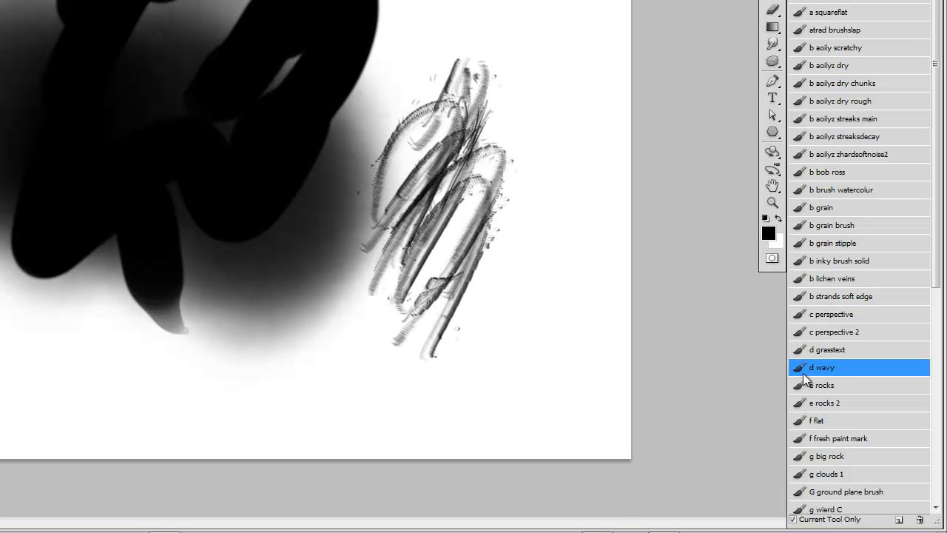
drag(437, 74, 325, 200)
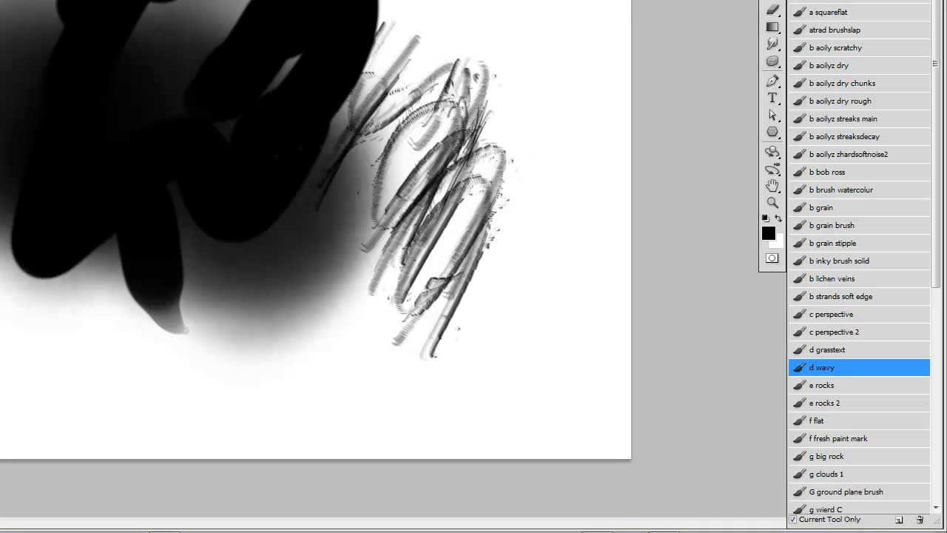
right_click(345, 89)
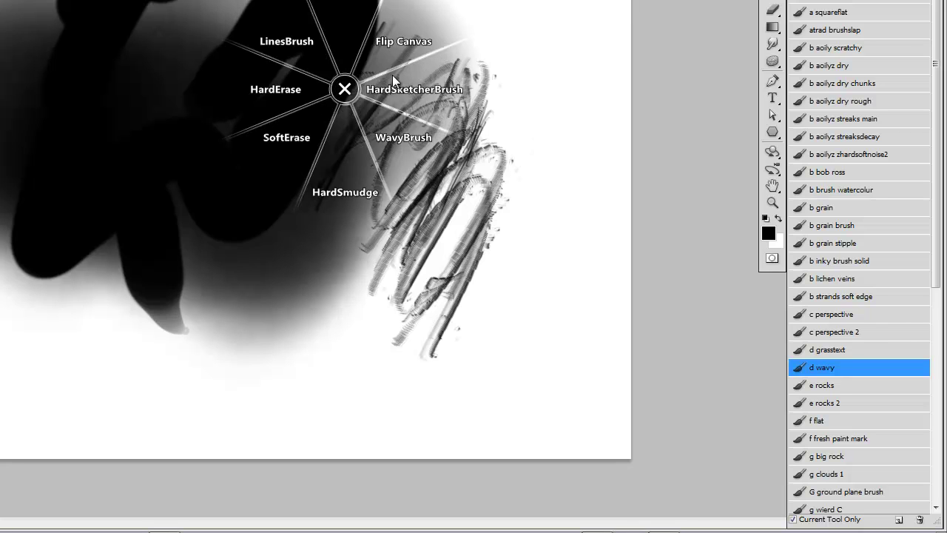
click(413, 160)
mouse_move(381, 135)
mouse_down()
mouse_move(349, 179)
mouse_move(352, 230)
mouse_move(356, 214)
mouse_move(311, 296)
mouse_up()
Step: Choose HardSmudge from the radial menu and smudge through the wavy brush strokes
right_click(340, 214)
click(332, 298)
mouse_move(403, 190)
mouse_down()
mouse_move(413, 97)
mouse_move(401, 243)
mouse_move(442, 282)
mouse_move(381, 147)
mouse_up()
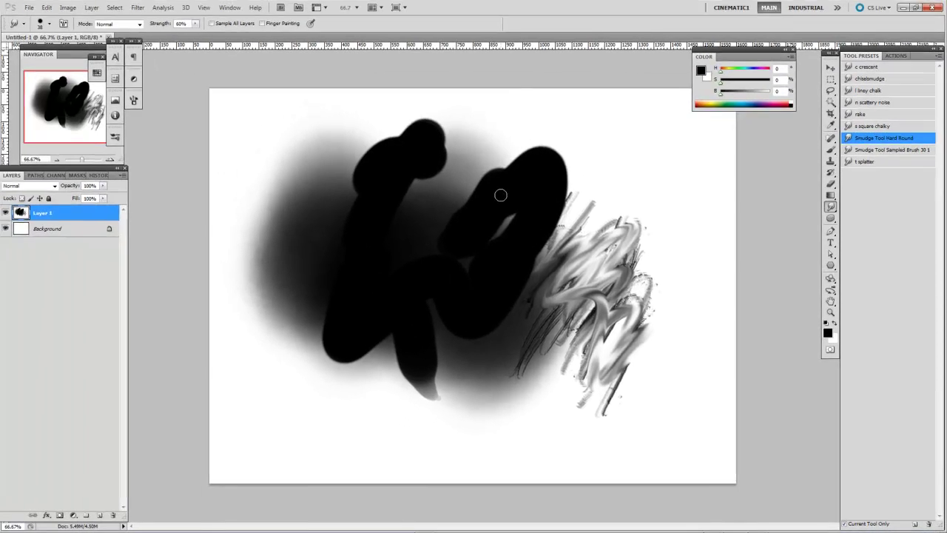
right_click(282, 28)
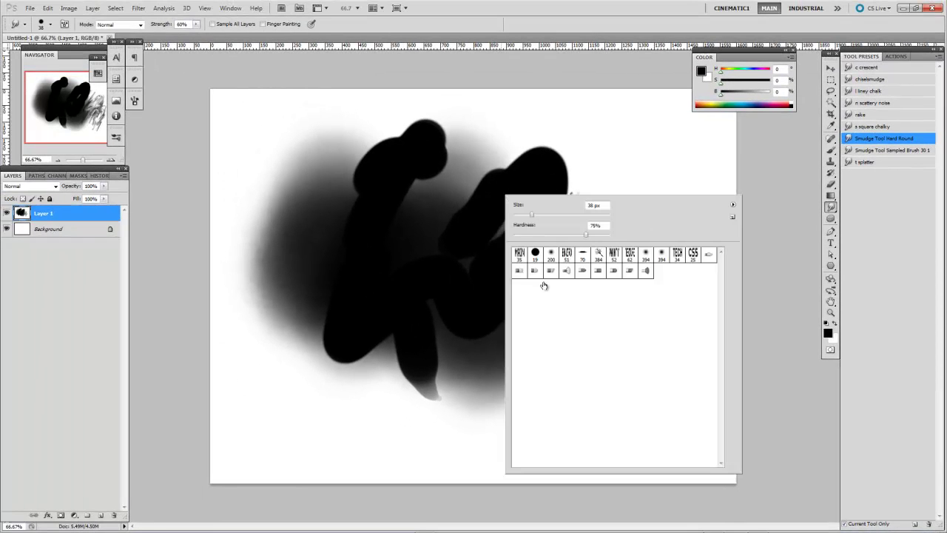
right_click(482, 189)
right_click(450, 172)
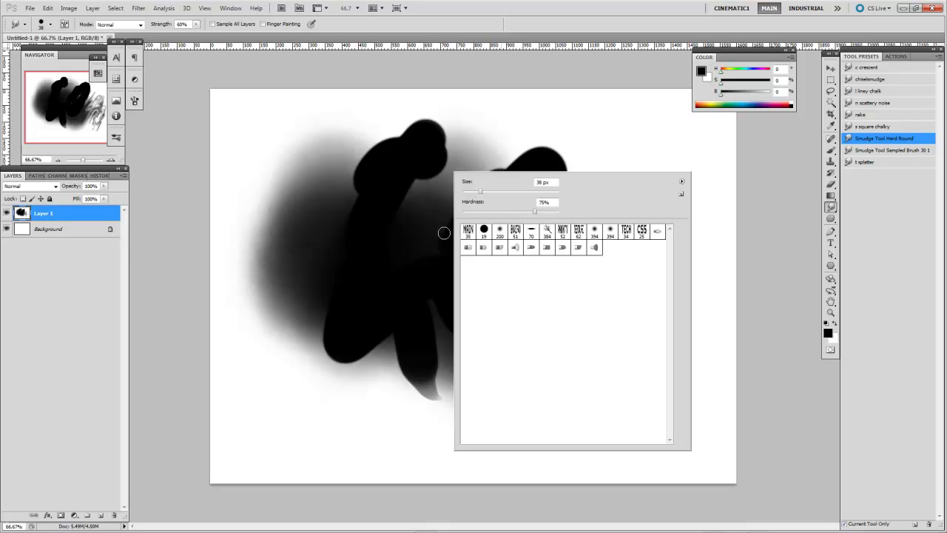
click(416, 235)
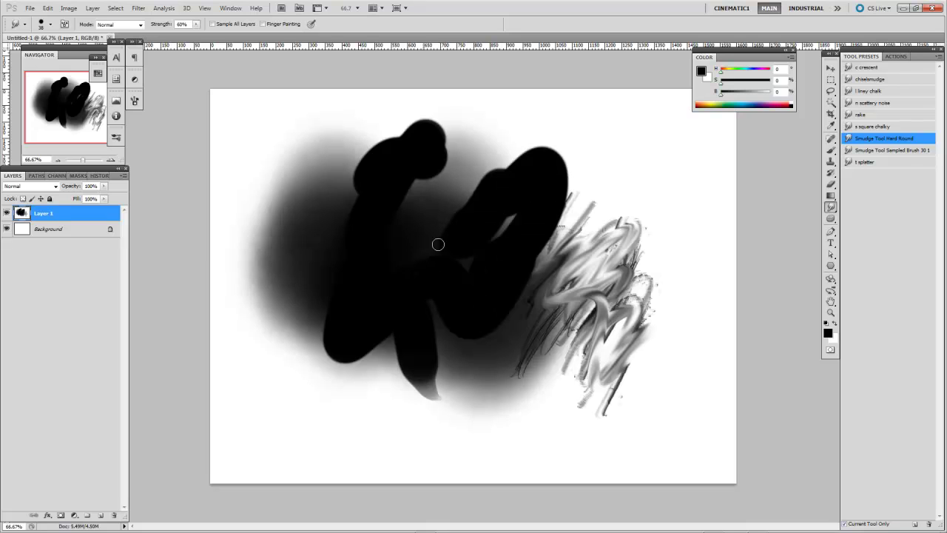
Step: Choose HardSmudge again from the radial menu and smudge between the black shape and the wavy strokes
right_click(517, 268)
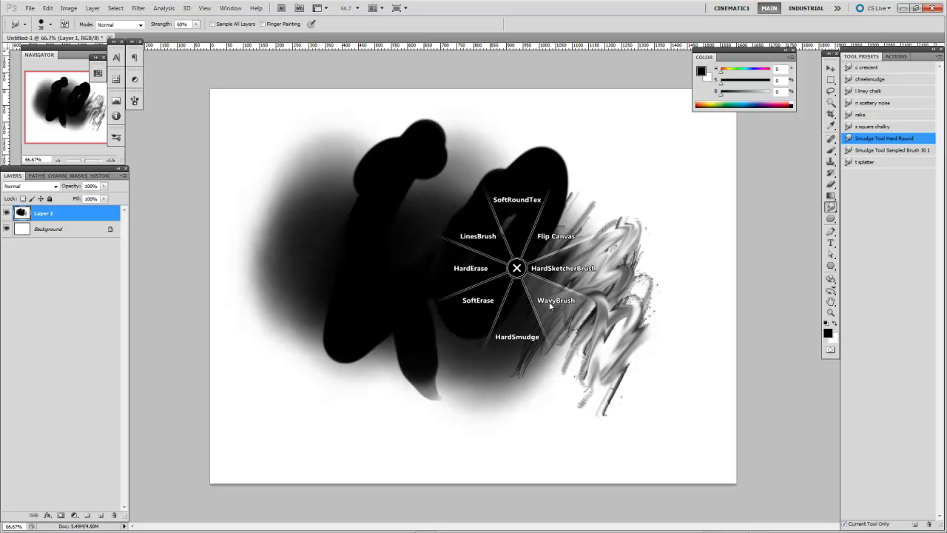
click(522, 333)
mouse_move(544, 317)
mouse_down()
mouse_move(504, 371)
mouse_move(592, 296)
mouse_move(609, 190)
mouse_up()
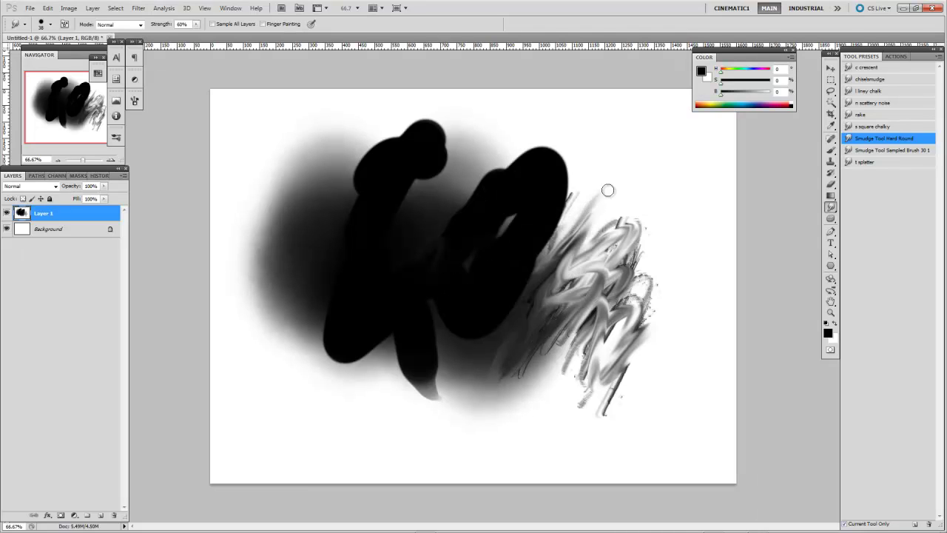
Step: Float the Actions panel, shorten it to fit its buttons and place it below the Color panel
click(902, 57)
drag(904, 59, 618, 76)
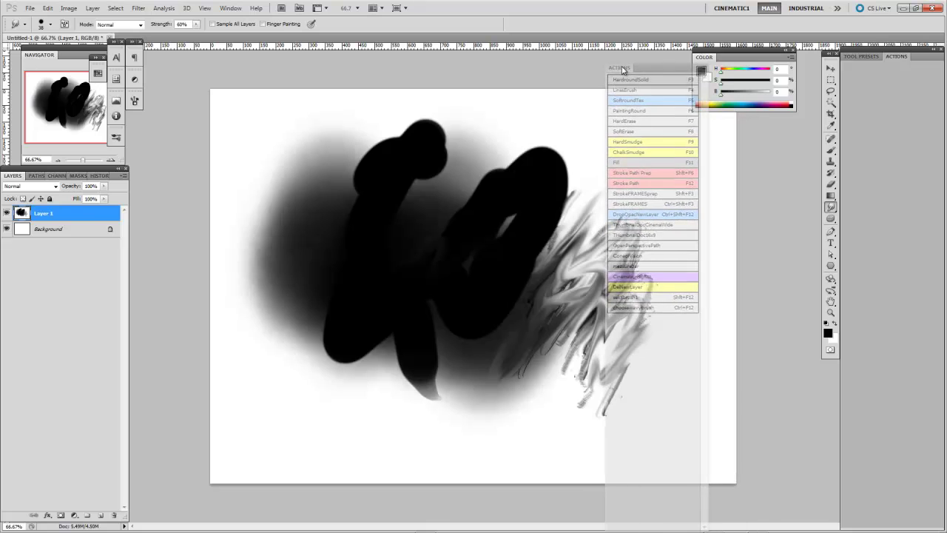
drag(623, 69, 607, 26)
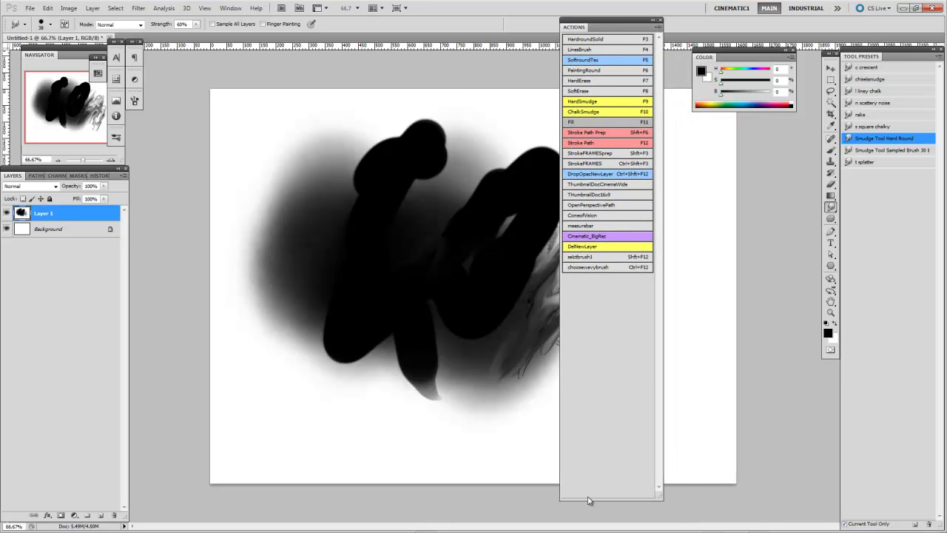
drag(586, 501, 591, 289)
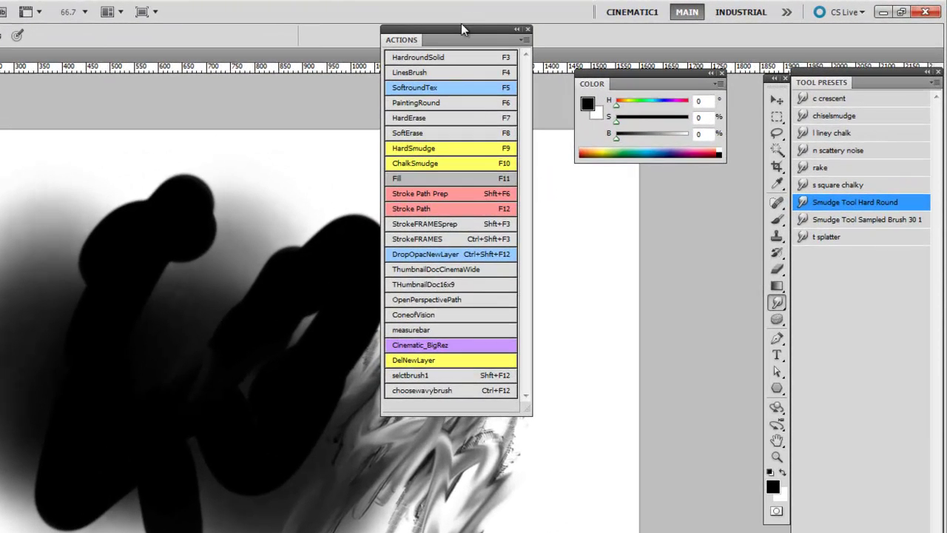
drag(461, 25, 690, 181)
Step: Run the PaintingRound action and paint black zigzag strokes above the smudged area
click(648, 279)
click(650, 288)
click(642, 253)
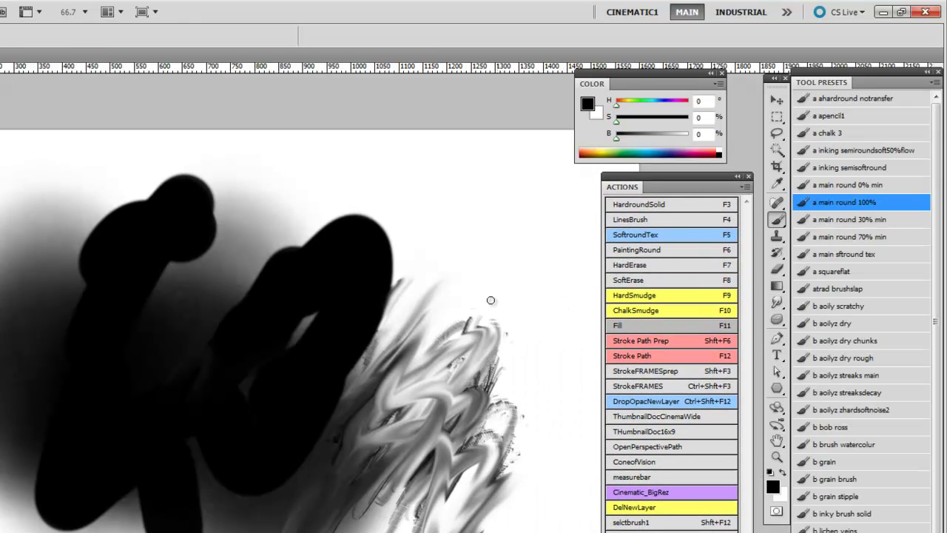
mouse_move(463, 313)
mouse_down()
mouse_move(518, 292)
mouse_move(560, 296)
mouse_up()
drag(510, 252, 465, 292)
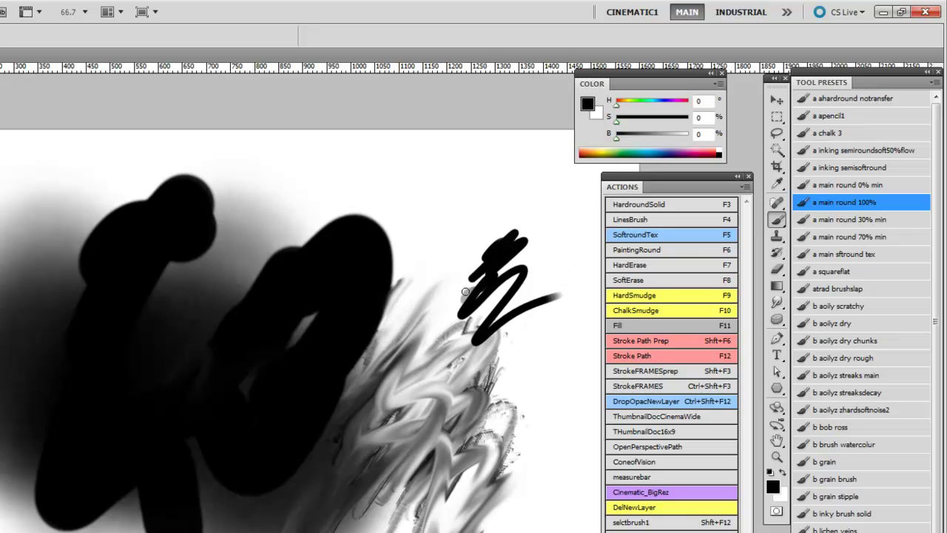
Step: Erase across the painted strokes using the HardErase action and the SoftErase action in turn
click(650, 266)
mouse_move(466, 203)
mouse_down()
mouse_move(449, 237)
mouse_move(421, 433)
mouse_up()
click(633, 277)
mouse_move(367, 237)
mouse_down()
mouse_move(349, 264)
mouse_move(415, 393)
mouse_move(356, 360)
mouse_move(444, 489)
mouse_up()
Step: Fill the layer with black using the Fill action, set the foreground brightness to 100 and fill the layer with white
click(637, 326)
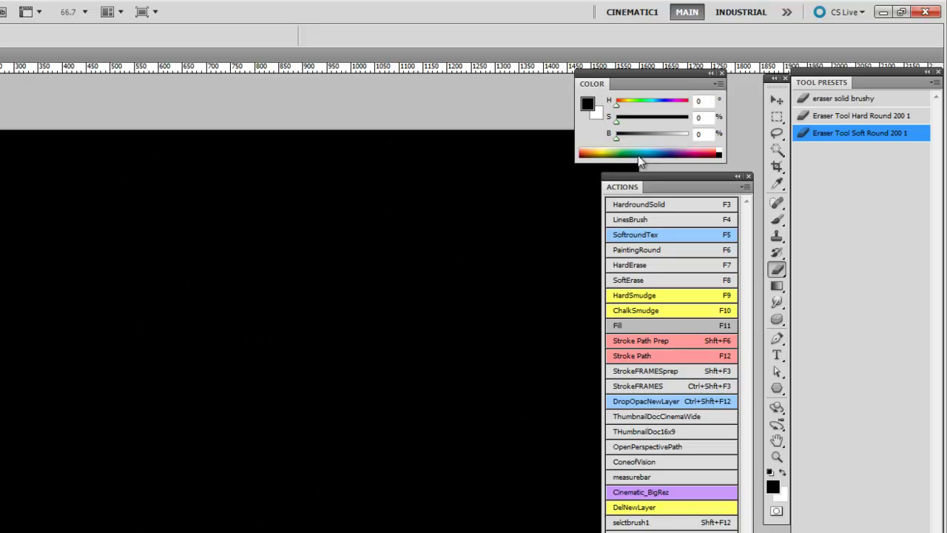
drag(666, 136, 690, 135)
key(F11)
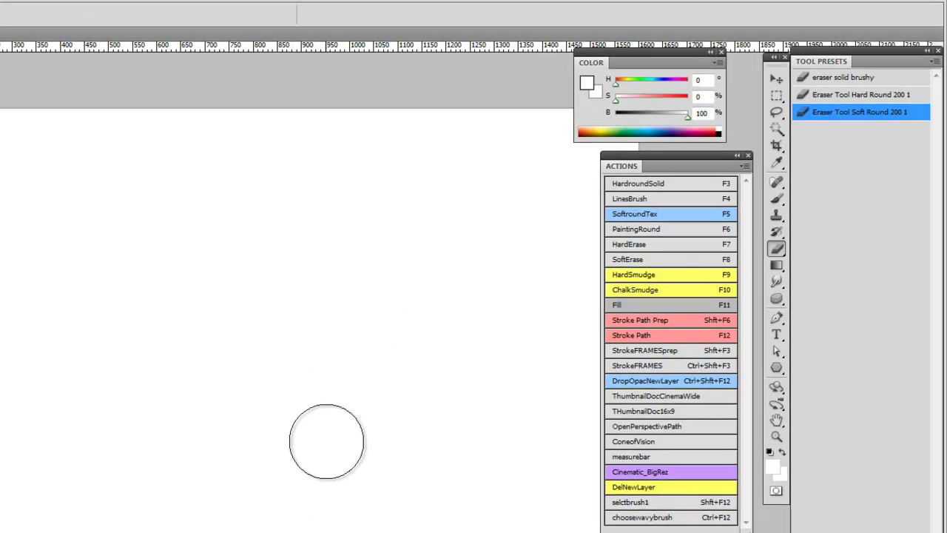
key(alt+Tab)
key(alt+Tab)
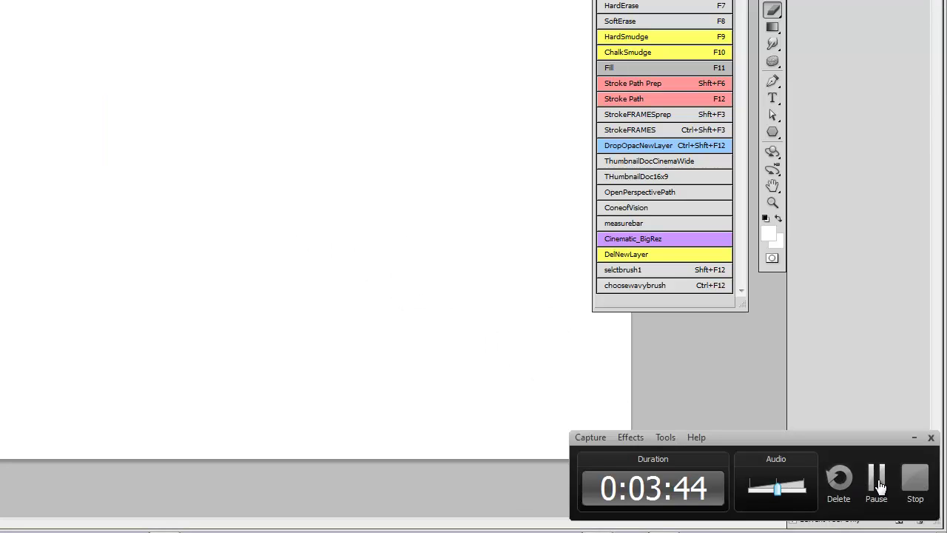
click(877, 479)
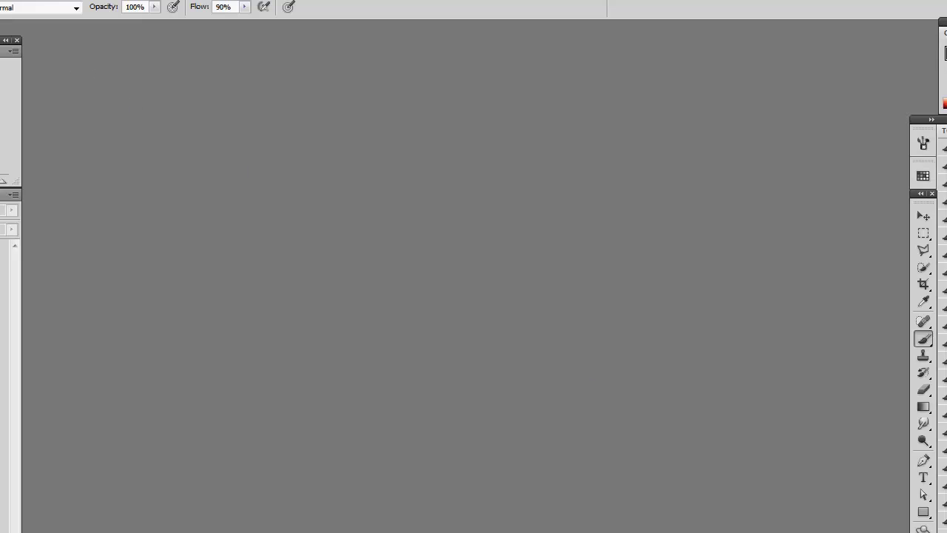
Step: Create a new 2480 × 3508 pixel RGB document at 300 pixels/inch with a white background
key(alt+f)
key(n)
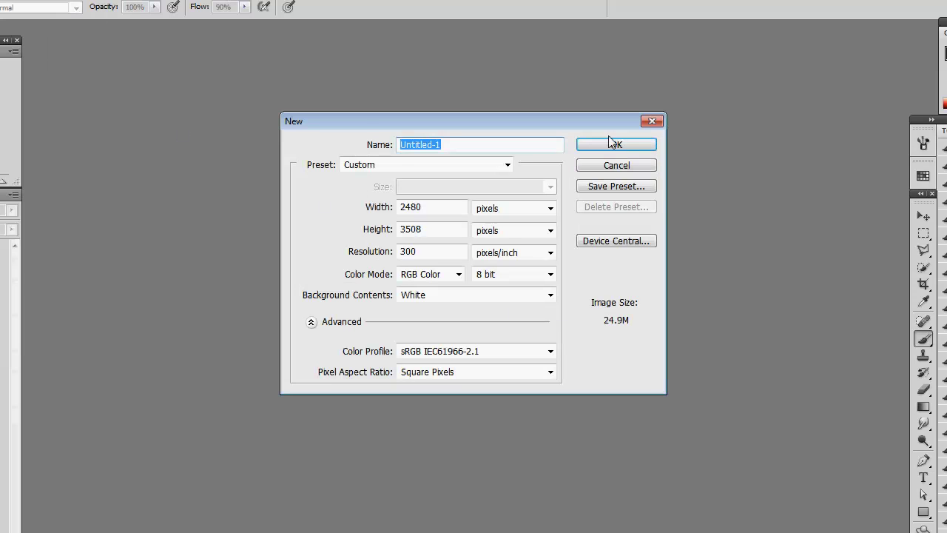
click(609, 143)
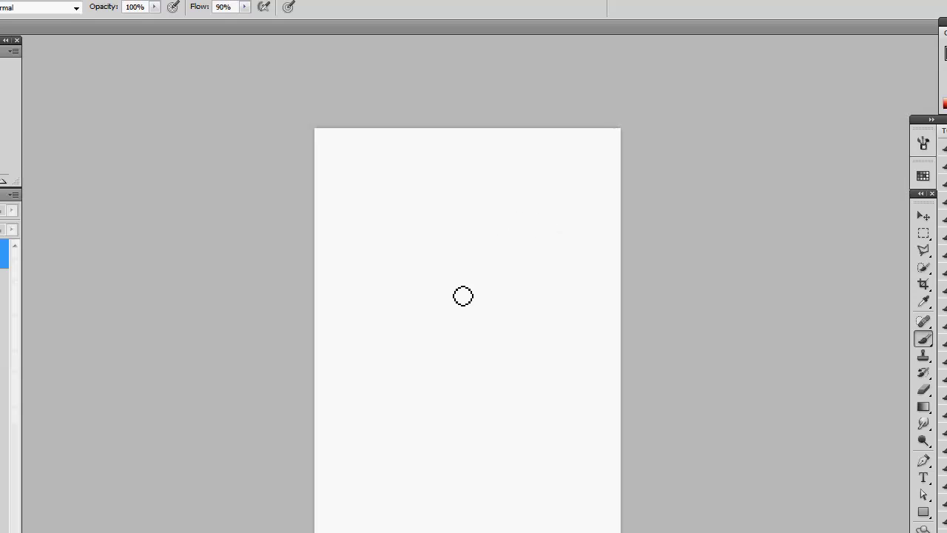
Step: Choose BRUSH from the custom pop-up menu and scribble a black zigzag in the upper part of the page
right_click(446, 246)
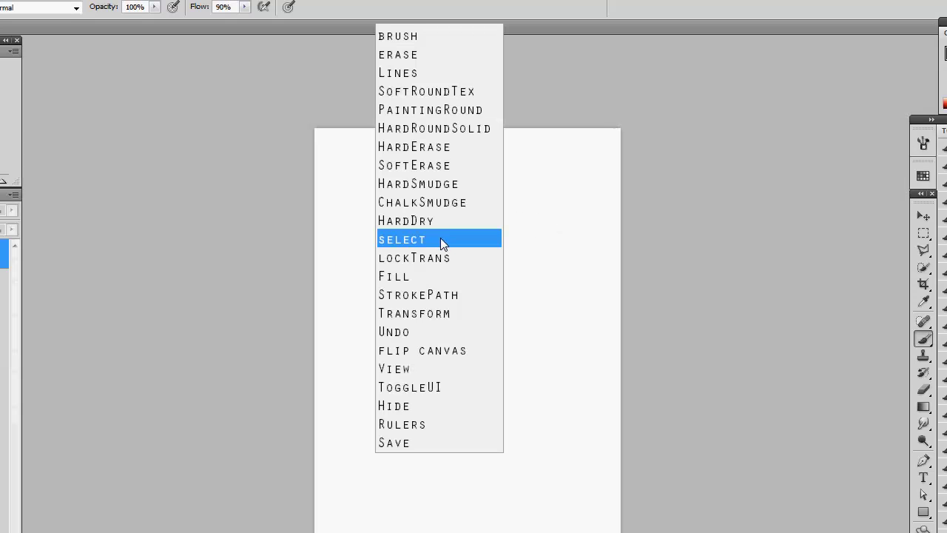
click(402, 37)
mouse_move(448, 221)
mouse_down()
mouse_move(471, 218)
mouse_move(477, 296)
mouse_up()
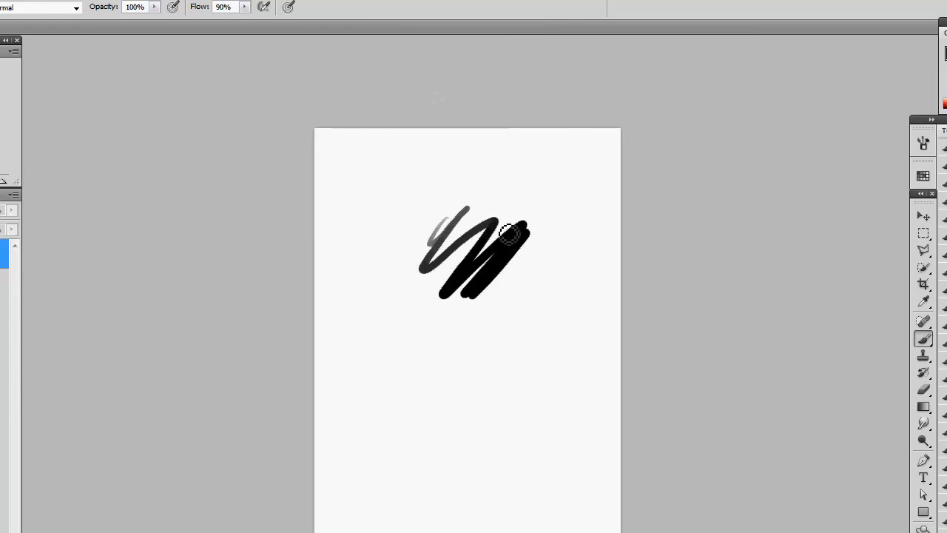
Step: Choose ERASE from the custom pop-up menu and erase through the middle of the zigzag
right_click(504, 217)
click(475, 33)
mouse_move(500, 258)
mouse_down()
mouse_move(522, 229)
mouse_move(476, 259)
mouse_up()
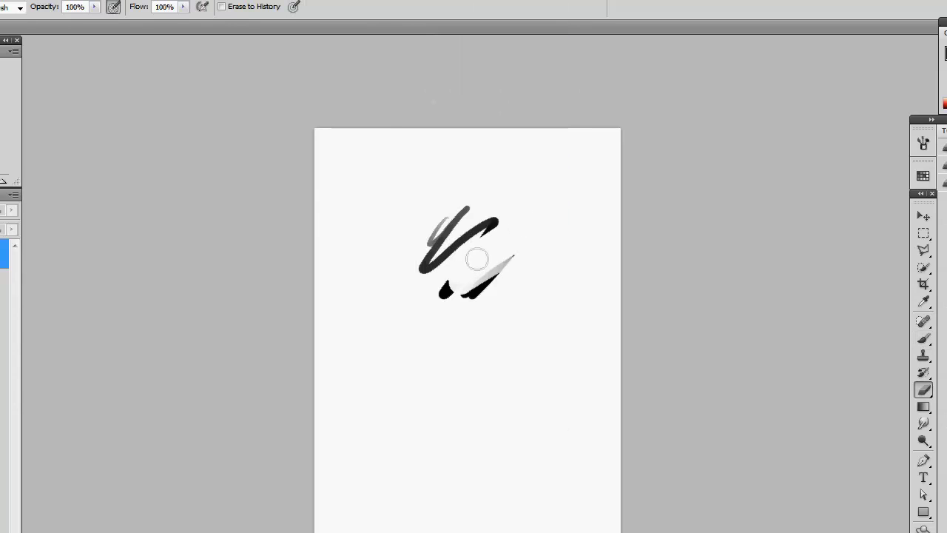
Step: Choose SoftRoundTex from the custom pop-up menu and paint broad soft strokes over the zigzag and down the page
right_click(501, 212)
click(491, 64)
mouse_move(507, 228)
mouse_down()
mouse_move(486, 248)
mouse_move(483, 327)
mouse_move(544, 240)
mouse_move(407, 391)
mouse_move(397, 366)
mouse_move(552, 244)
mouse_move(459, 416)
mouse_move(409, 400)
mouse_move(411, 370)
mouse_move(400, 404)
mouse_up()
Step: Pull the panel group out beside the page and display its actions in Button Mode
drag(946, 119, 712, 56)
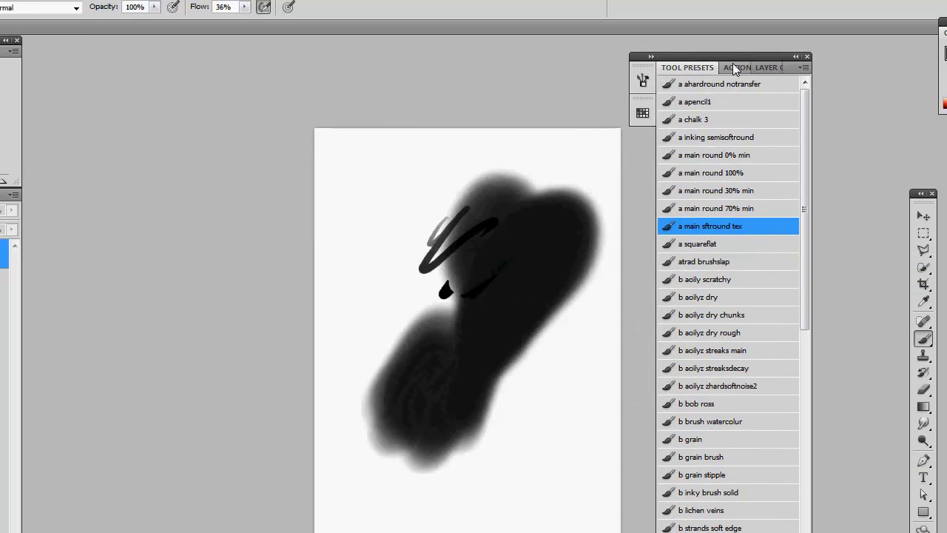
click(733, 66)
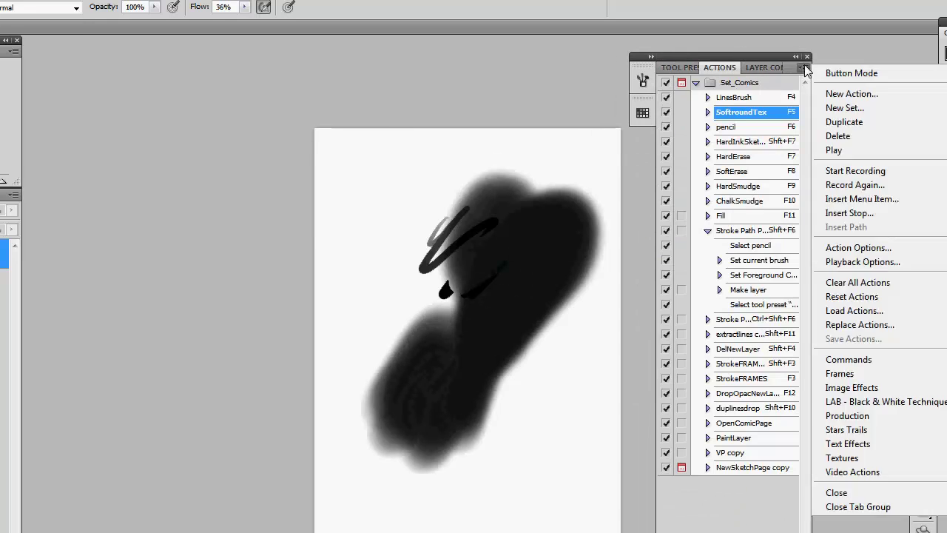
click(804, 67)
click(834, 74)
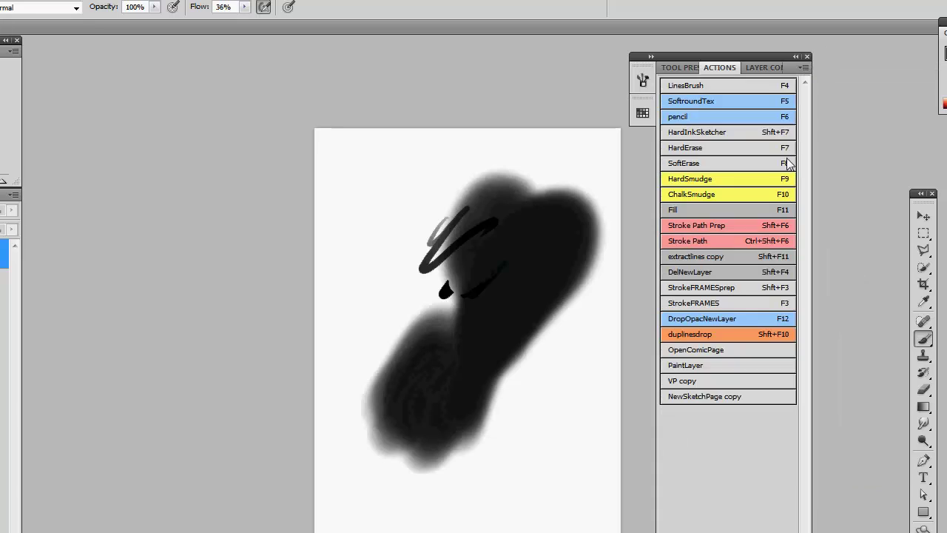
Step: Run the pencil action and scribble over the upper-left zigzag, then scribble with HardInkSketcher across the page's upper-right area
click(700, 116)
mouse_move(427, 203)
mouse_down()
mouse_move(458, 212)
mouse_move(386, 204)
mouse_move(471, 237)
mouse_up()
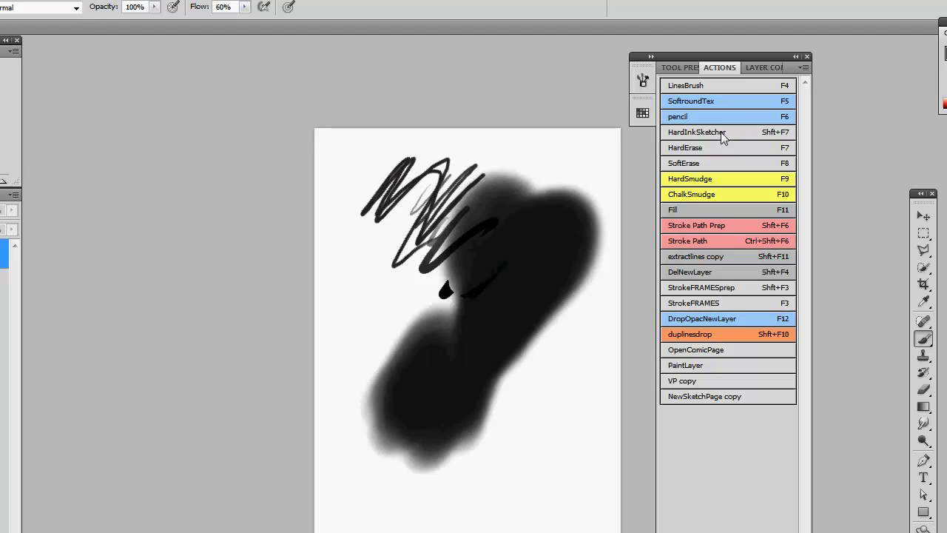
mouse_move(588, 203)
mouse_down()
mouse_move(503, 415)
mouse_move(541, 287)
mouse_up()
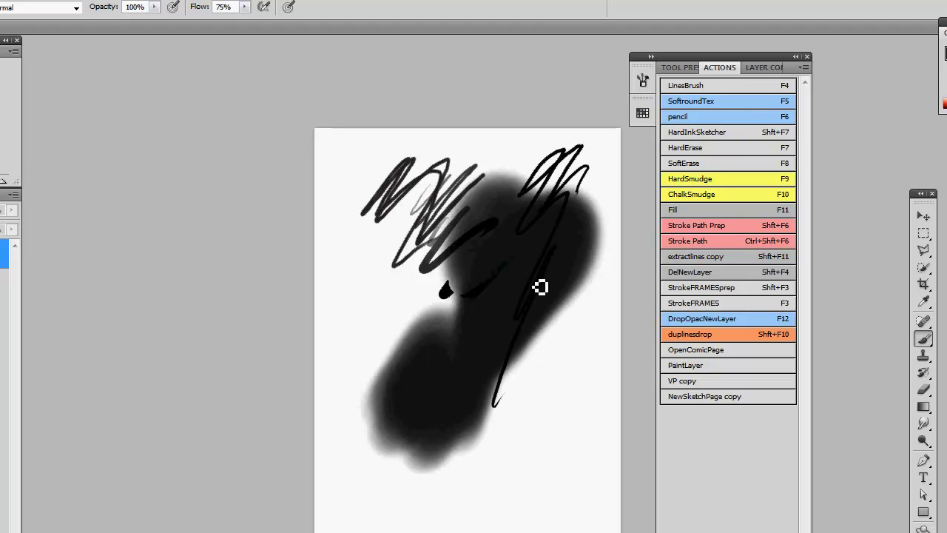
Step: Try the StrokePath command from the custom pop-up menu and dismiss the resulting dialog
right_click(500, 246)
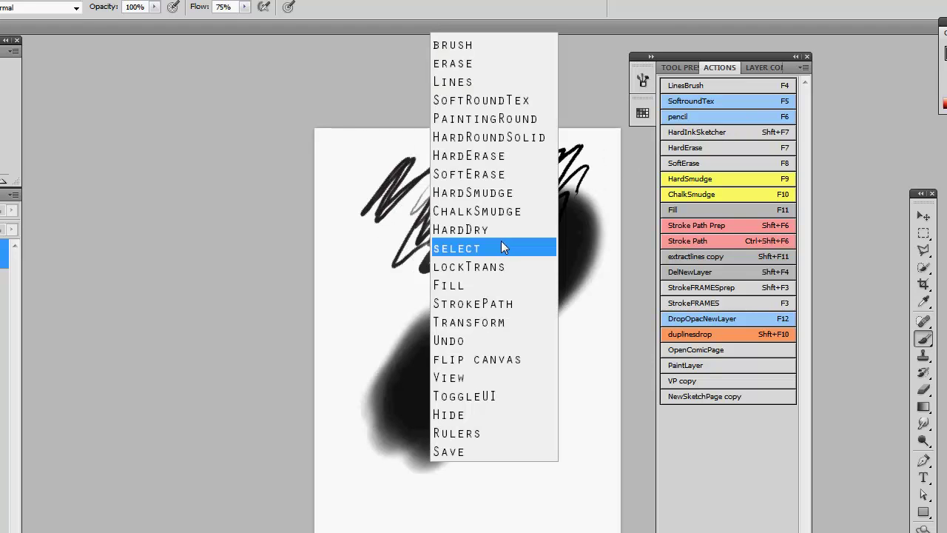
click(494, 308)
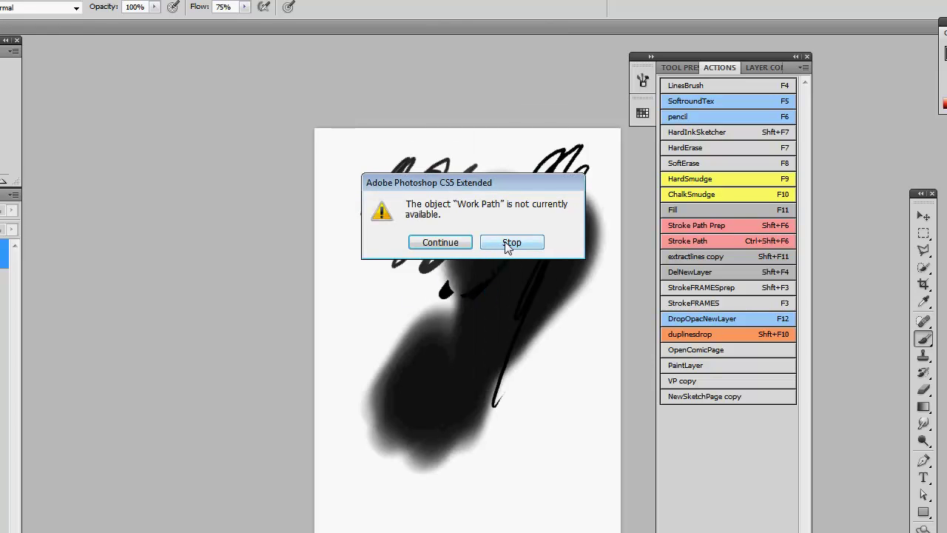
click(458, 242)
Step: Fill the page with black using Fill from the custom pop-up menu, then choose Undo from the same menu
right_click(435, 290)
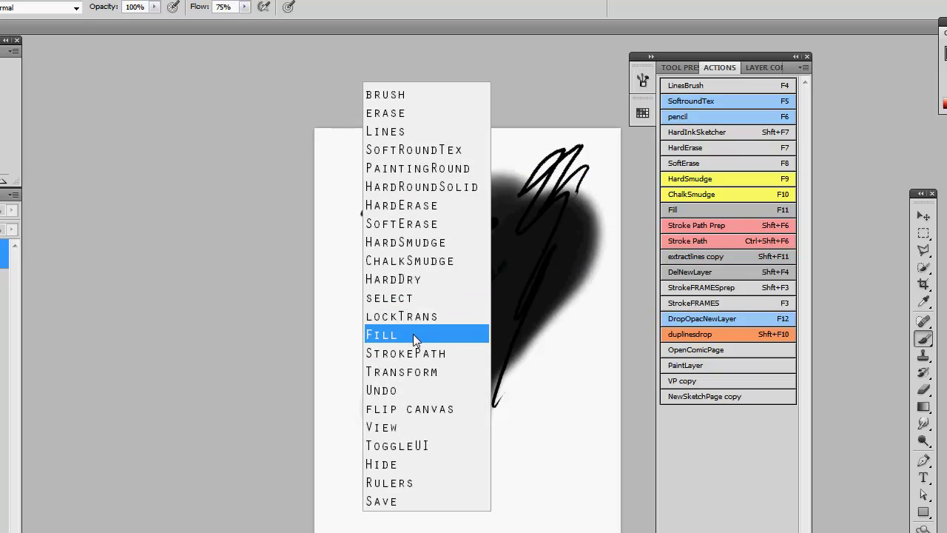
click(416, 335)
right_click(458, 289)
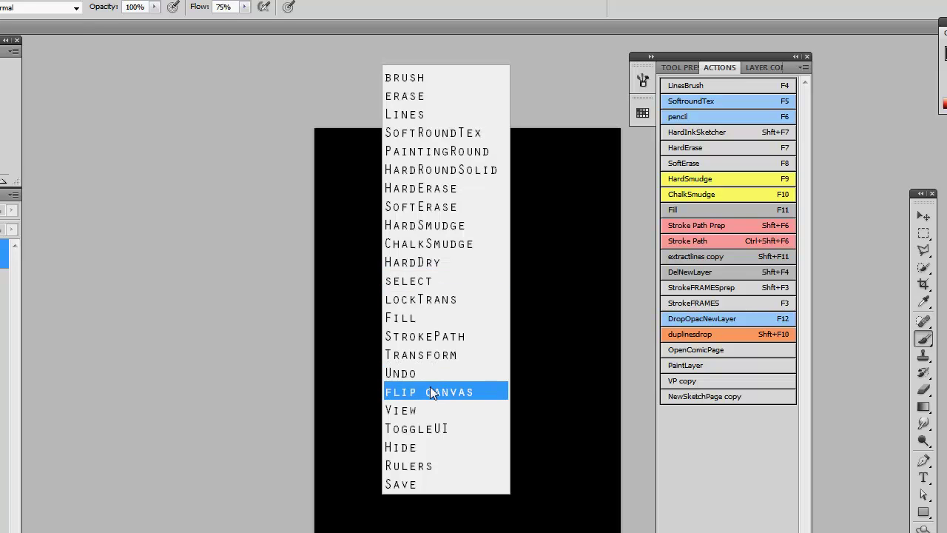
click(429, 370)
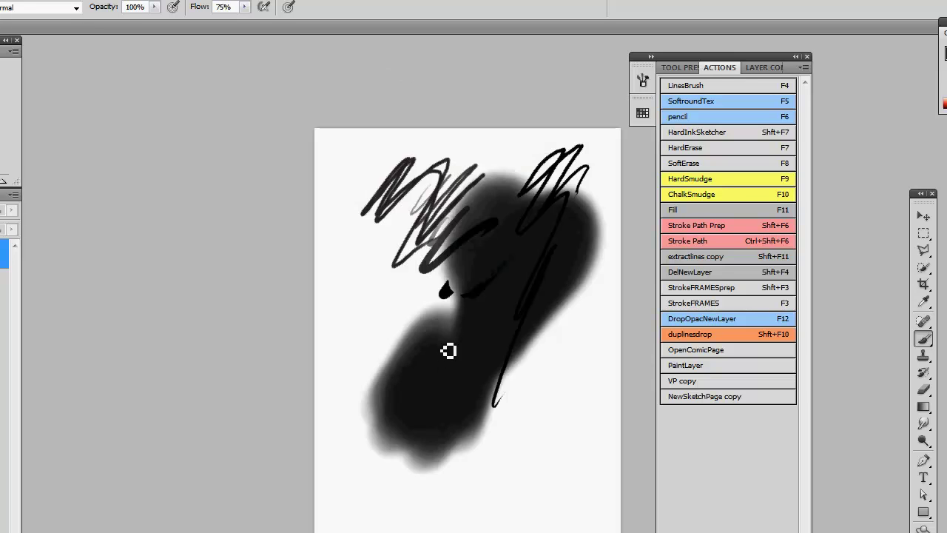
right_click(448, 342)
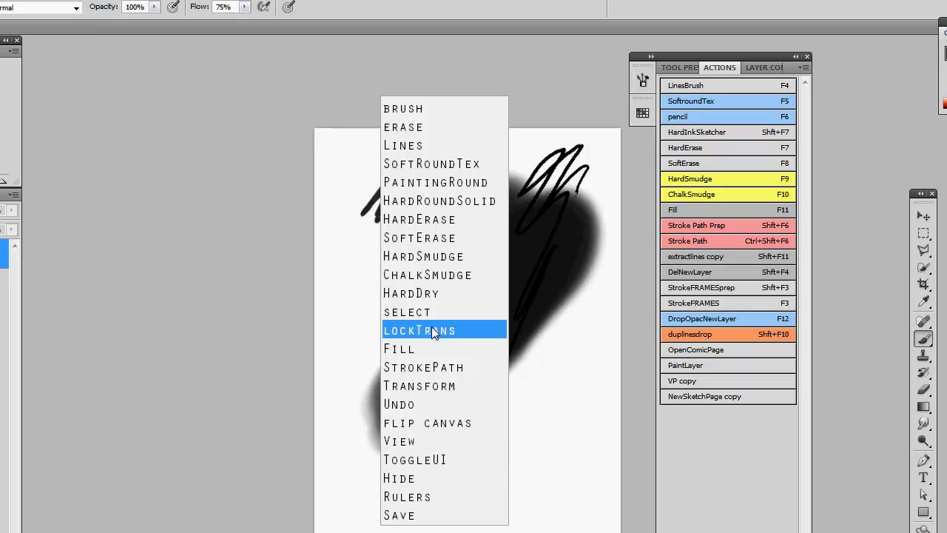
click(362, 297)
mouse_move(362, 301)
mouse_down()
mouse_move(390, 336)
mouse_move(424, 300)
mouse_move(452, 341)
mouse_move(510, 381)
mouse_move(584, 382)
mouse_move(463, 400)
mouse_move(382, 391)
mouse_move(543, 443)
mouse_move(452, 450)
mouse_move(348, 418)
mouse_move(383, 387)
mouse_move(495, 378)
mouse_move(508, 400)
mouse_move(541, 411)
mouse_move(568, 327)
mouse_move(573, 373)
mouse_move(582, 366)
mouse_move(597, 241)
mouse_move(624, 170)
mouse_move(608, 328)
mouse_up()
key(F10)
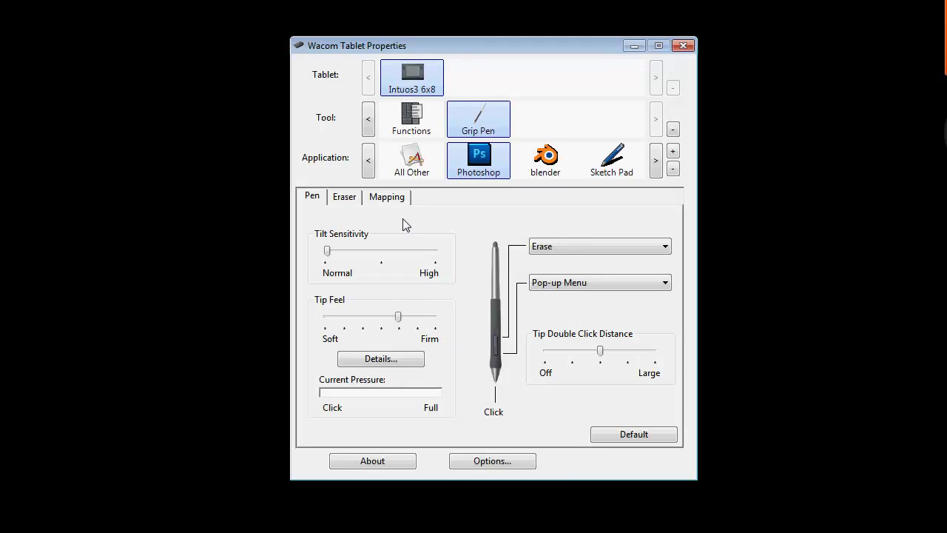
Step: In Wacom Tablet Properties, view the pen mapping, then bring up the tablet functions' Pop-up Menu settings for Photoshop
click(397, 198)
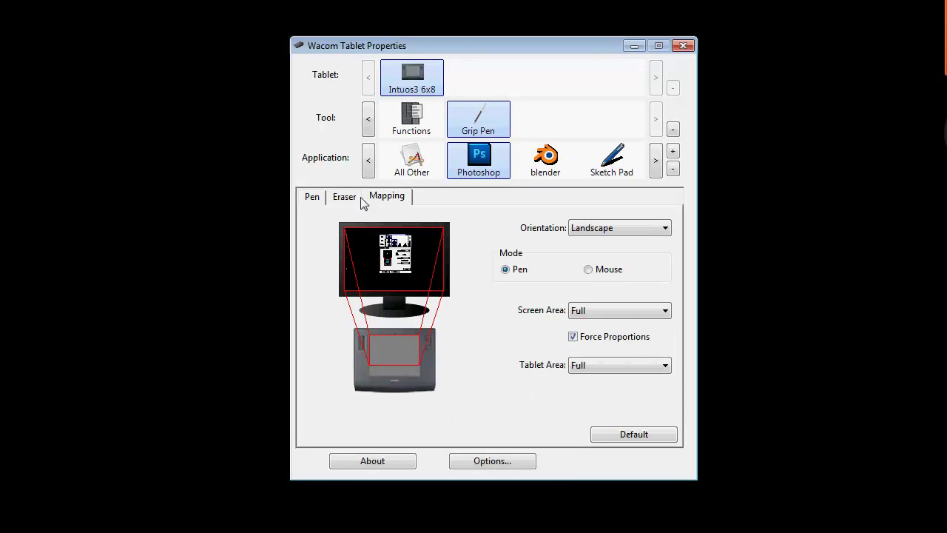
click(406, 130)
click(486, 160)
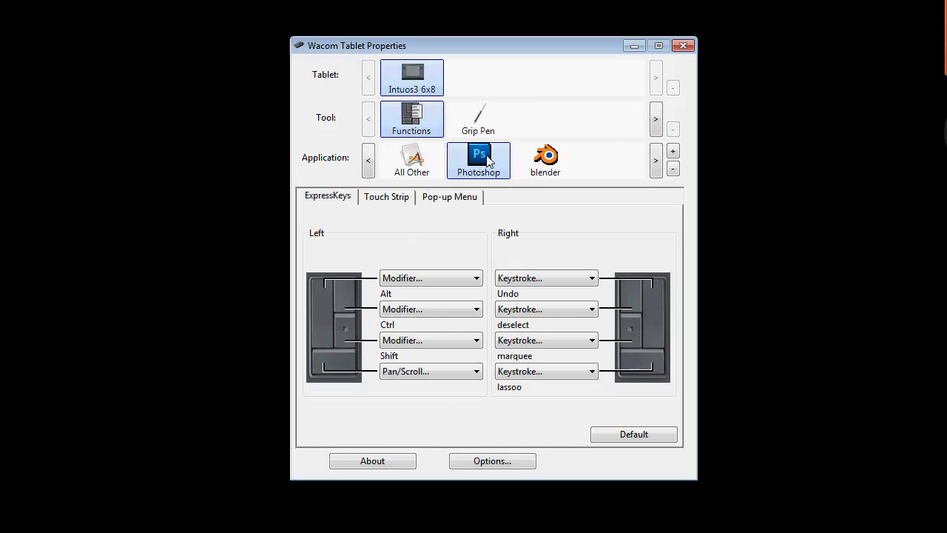
click(451, 199)
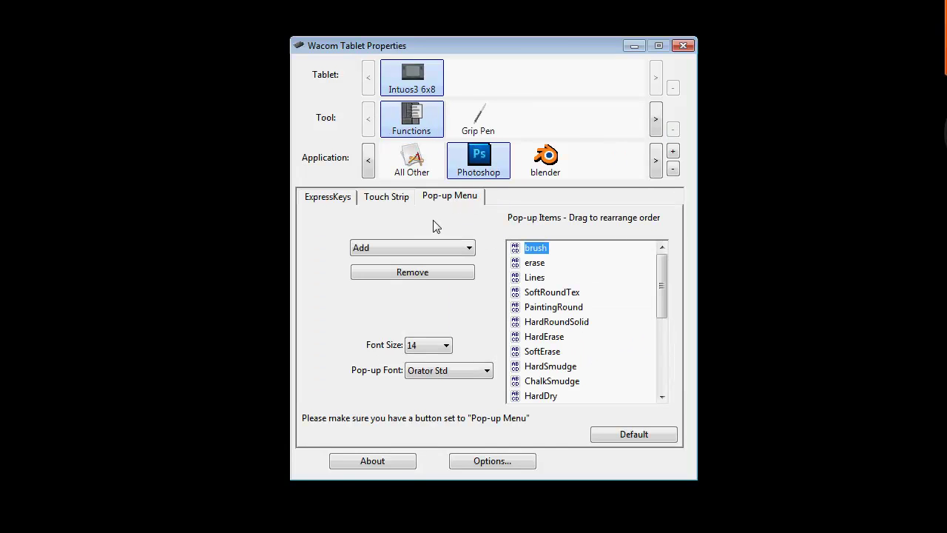
Step: Open the keystroke definition for a new pop-up menu item and cancel it
click(452, 248)
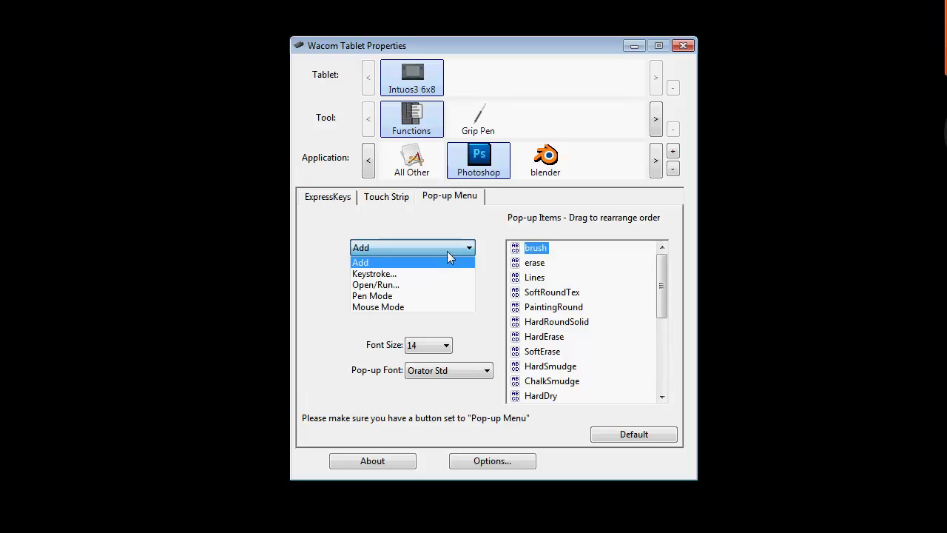
click(413, 280)
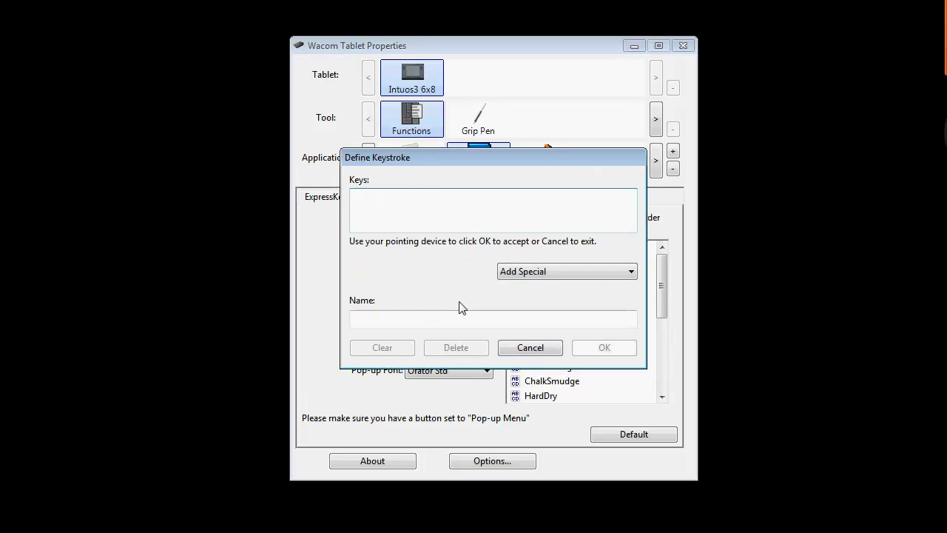
click(524, 348)
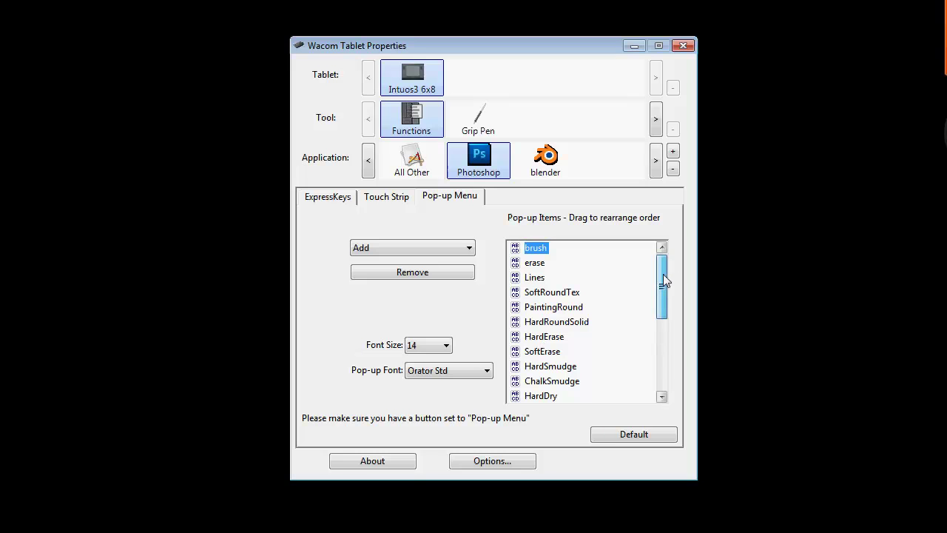
Step: Examine the pop-up menu's font setting and its full list of items
drag(663, 274, 446, 377)
click(446, 376)
click(483, 372)
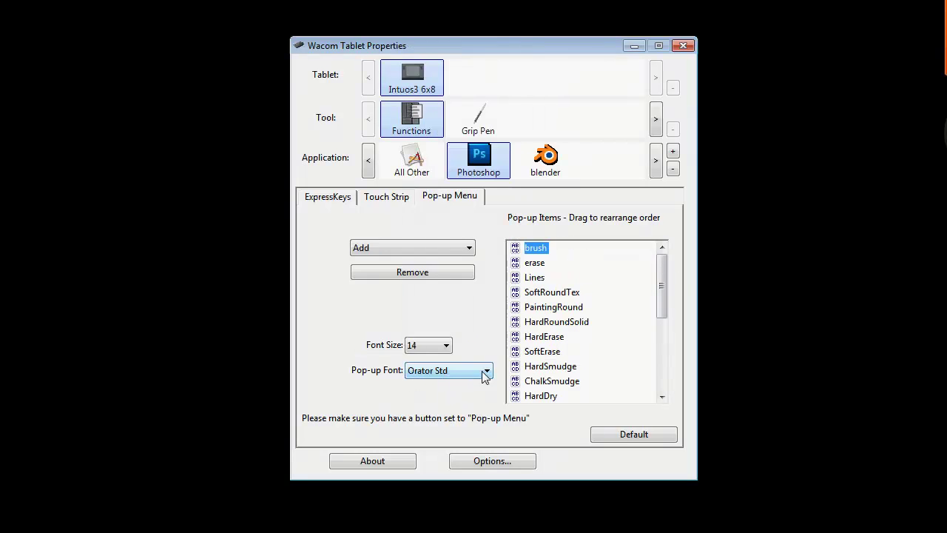
mouse_move(663, 289)
mouse_down()
mouse_move(661, 352)
mouse_move(660, 268)
mouse_move(656, 375)
mouse_move(645, 384)
mouse_up()
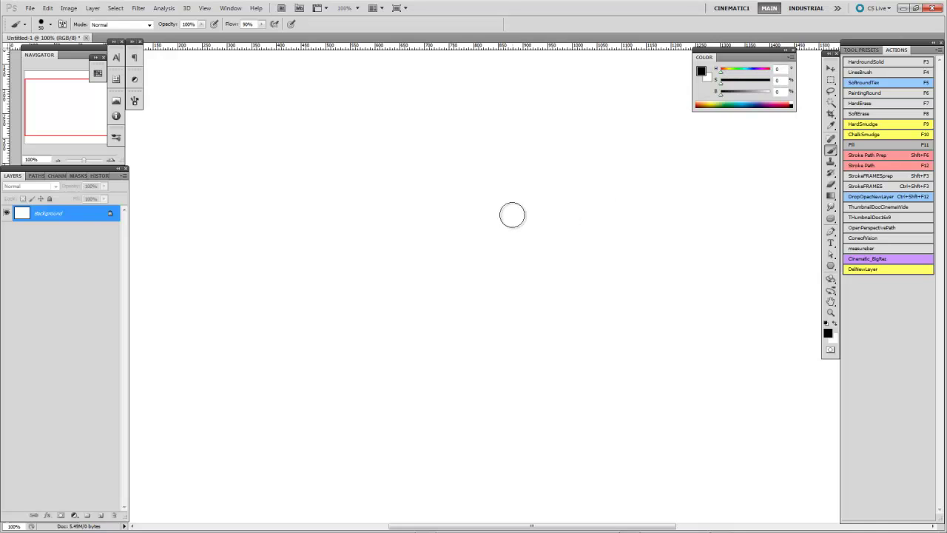
Step: Add a new layer to the blank document and paint thick, wavy black strokes across it
click(101, 518)
mouse_move(560, 178)
mouse_down()
mouse_move(431, 211)
mouse_move(294, 362)
mouse_up()
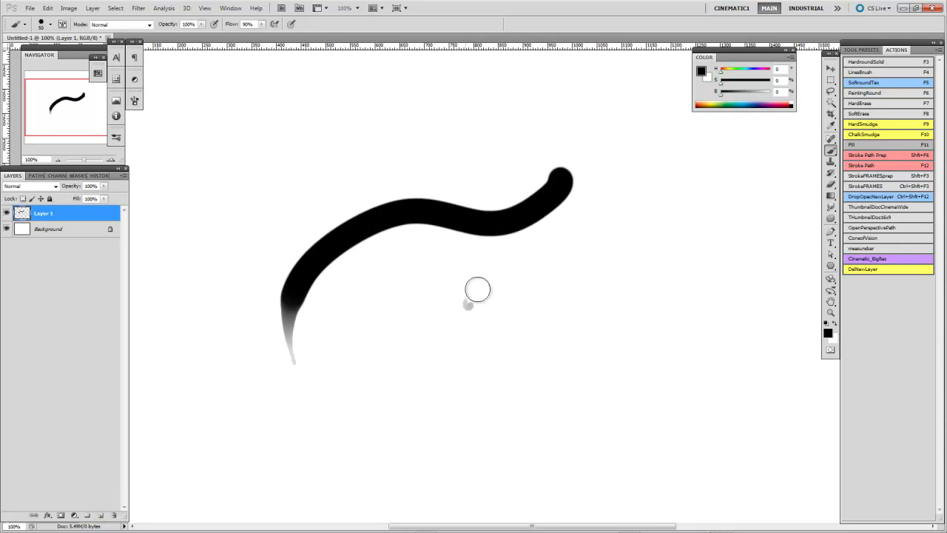
mouse_move(478, 289)
mouse_down()
mouse_move(548, 353)
mouse_move(677, 363)
mouse_move(678, 186)
mouse_up()
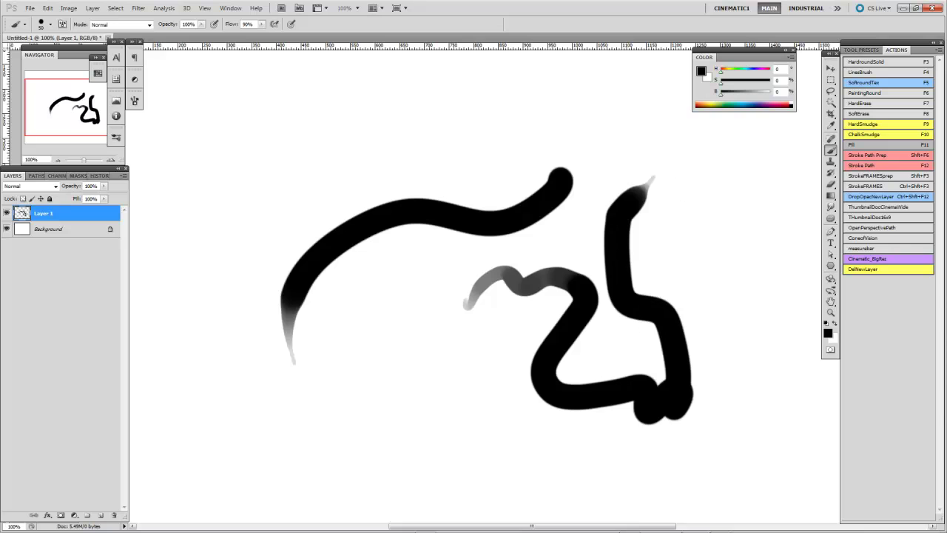
Step: In the Tablet Preference File Utility, browse the restorable WacomSet_comic and WacomSet_Industrial files and cancel without restoring
mouse_move(630, 530)
click(697, 525)
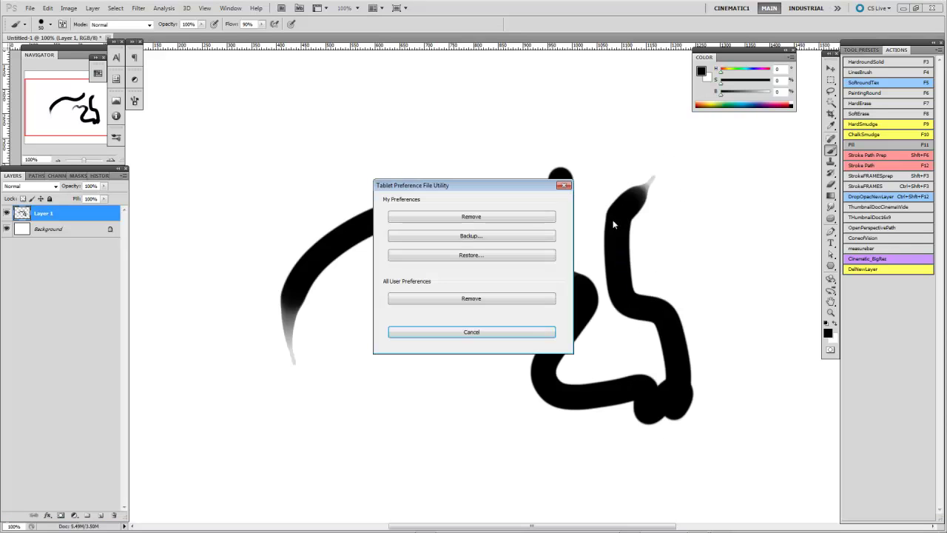
click(492, 256)
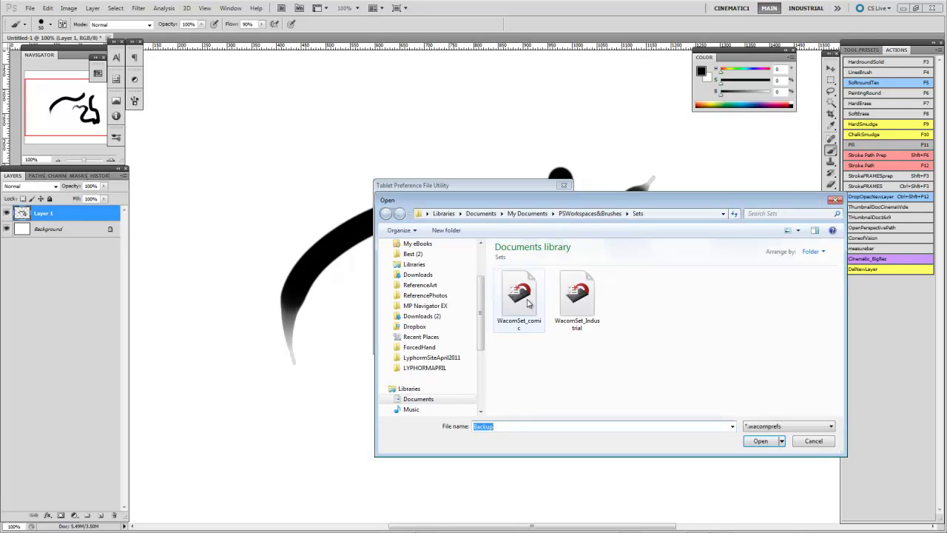
click(528, 305)
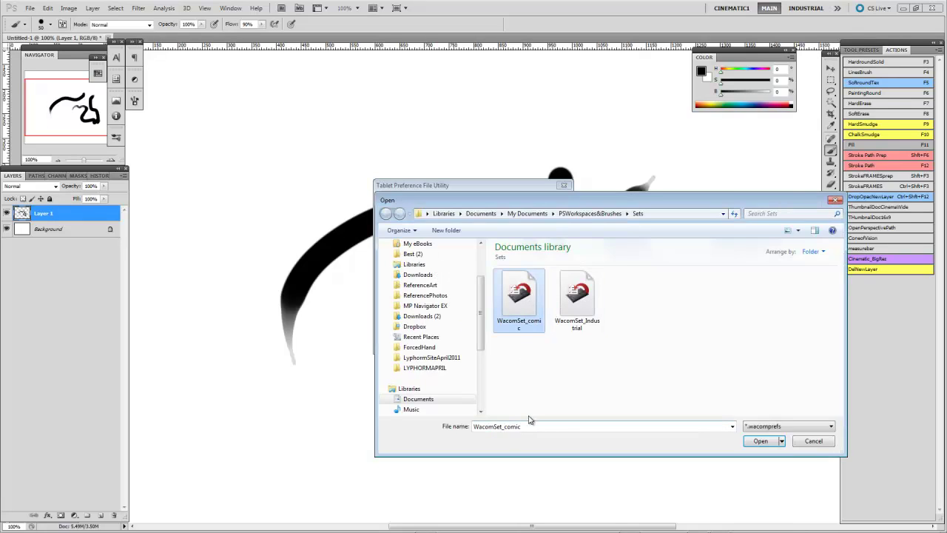
click(576, 296)
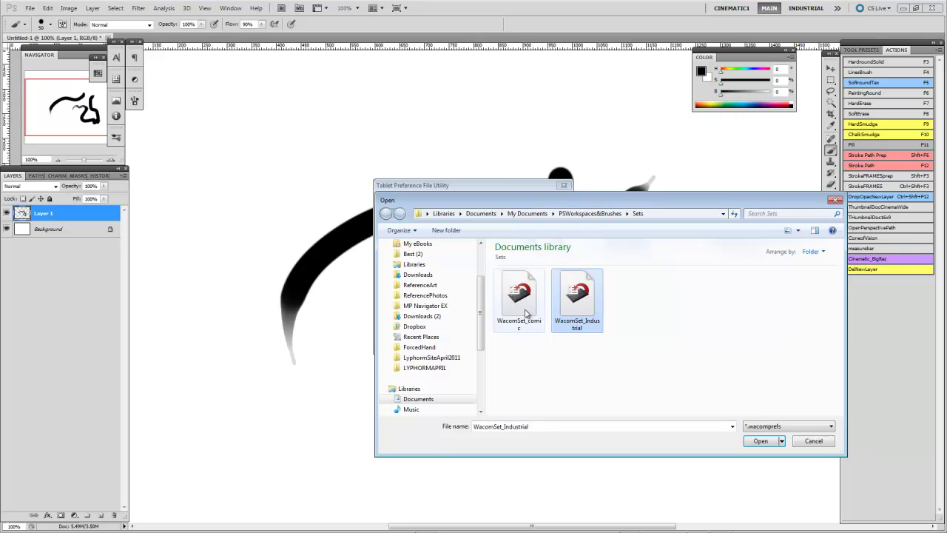
click(814, 442)
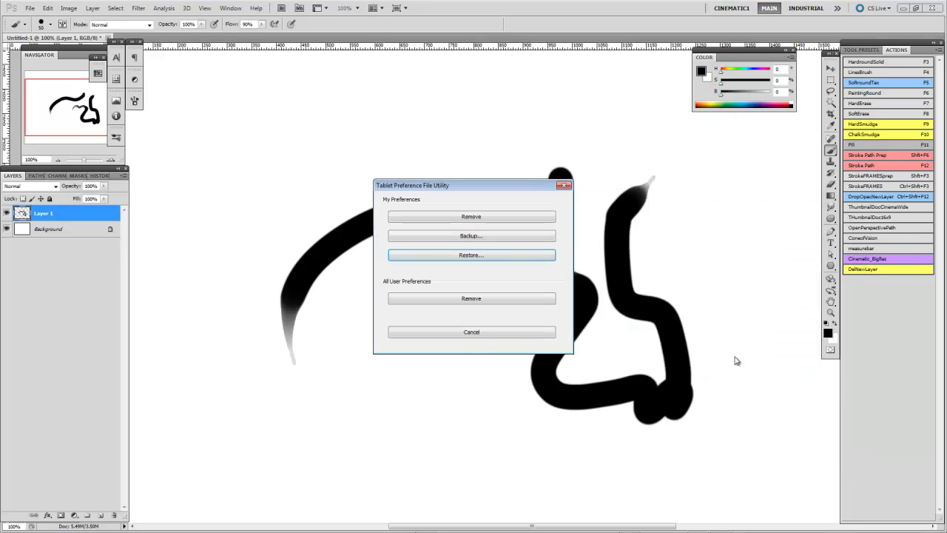